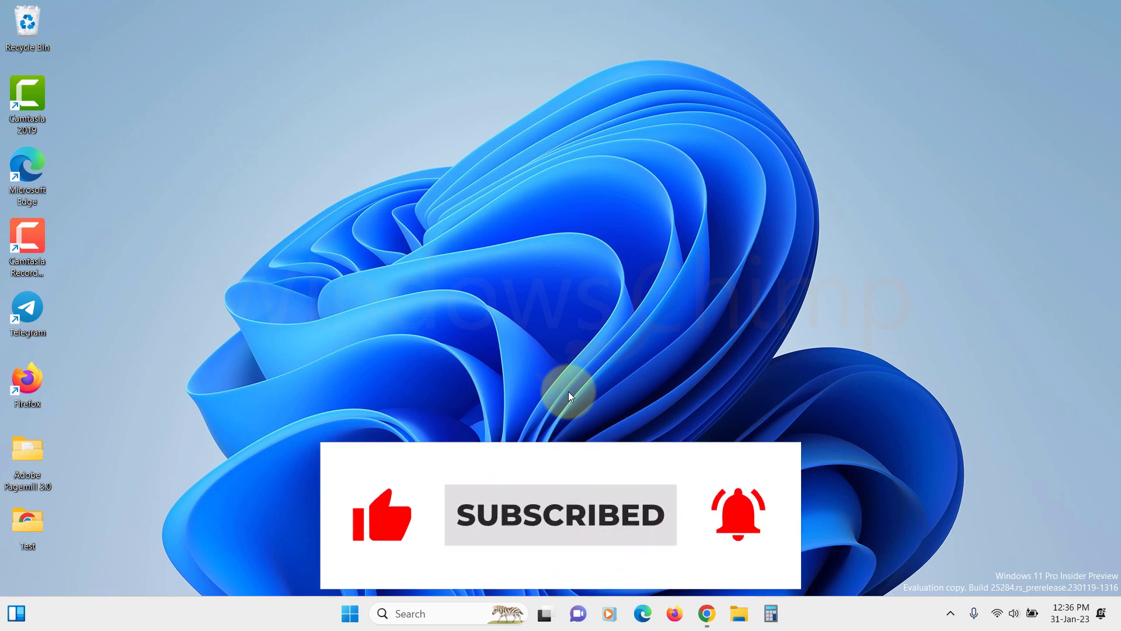
# - Launch Event Viewer via Start search and open the System log's 1,109 events
pyautogui.click(350, 614)
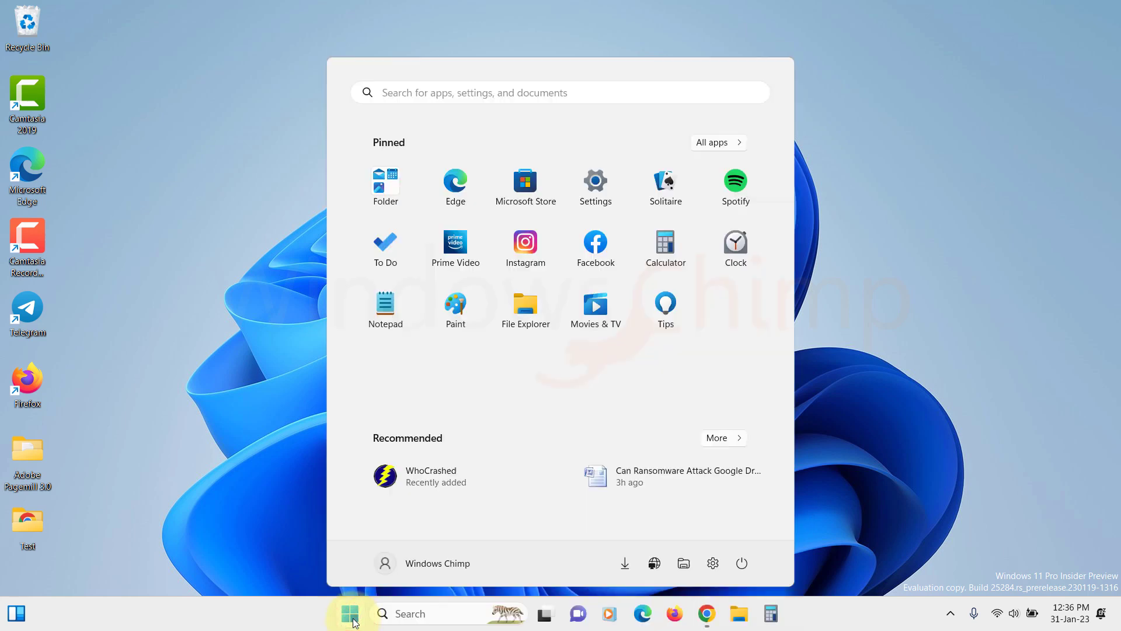
pyautogui.write('event')
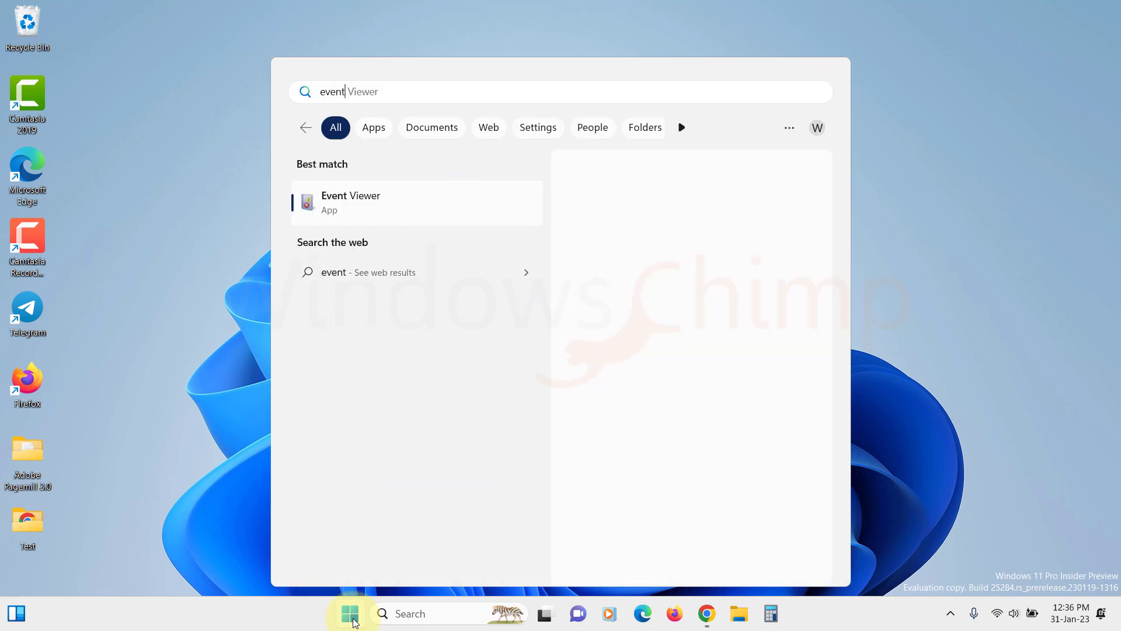
pyautogui.write(' viewer')
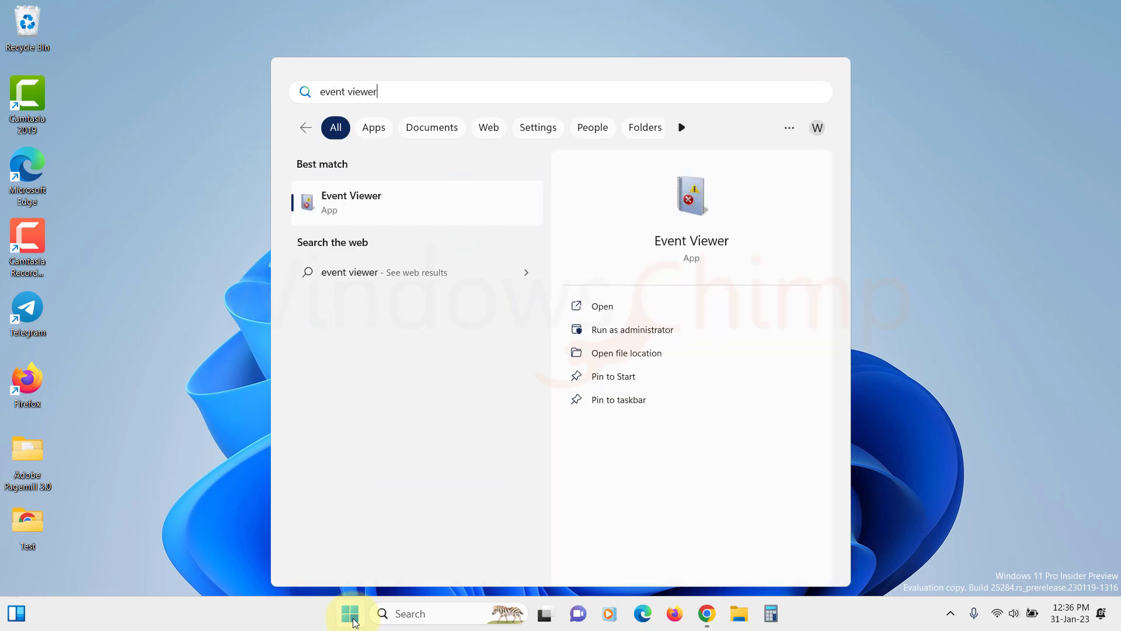
pyautogui.click(404, 199)
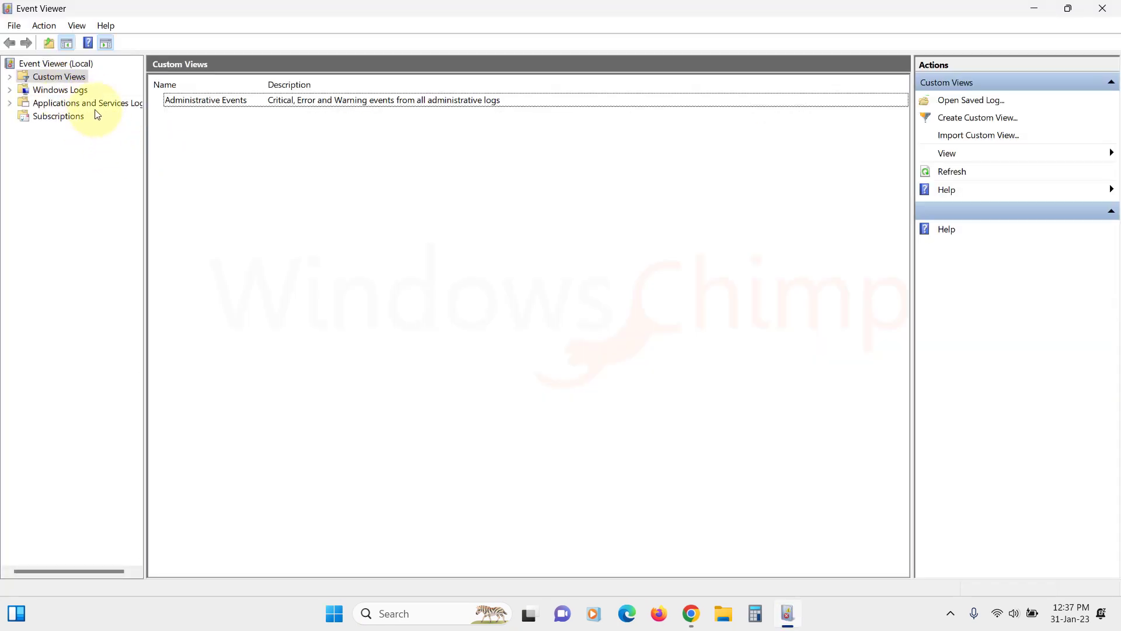
pyautogui.click(59, 92)
pyautogui.click(10, 90)
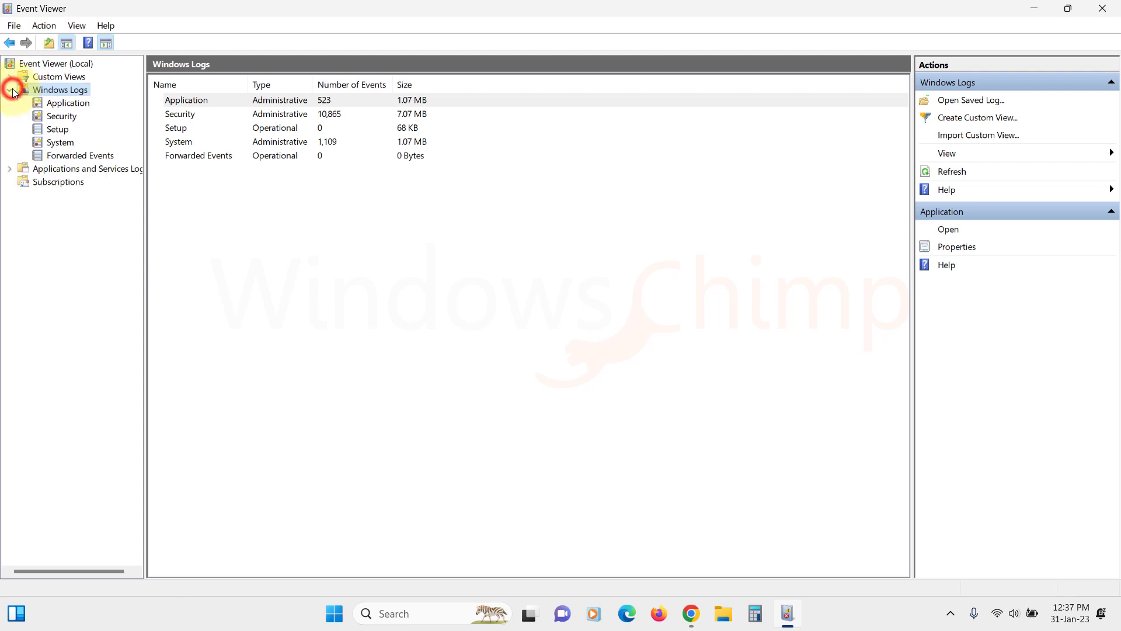
pyautogui.click(58, 143)
pyautogui.moveTo(446, 199); pyautogui.dragTo(452, 344)
# - Browse the System warnings and errors, then view and close DistributedCOM Error 10029's properties
pyautogui.scroll(-3, 202, 176)
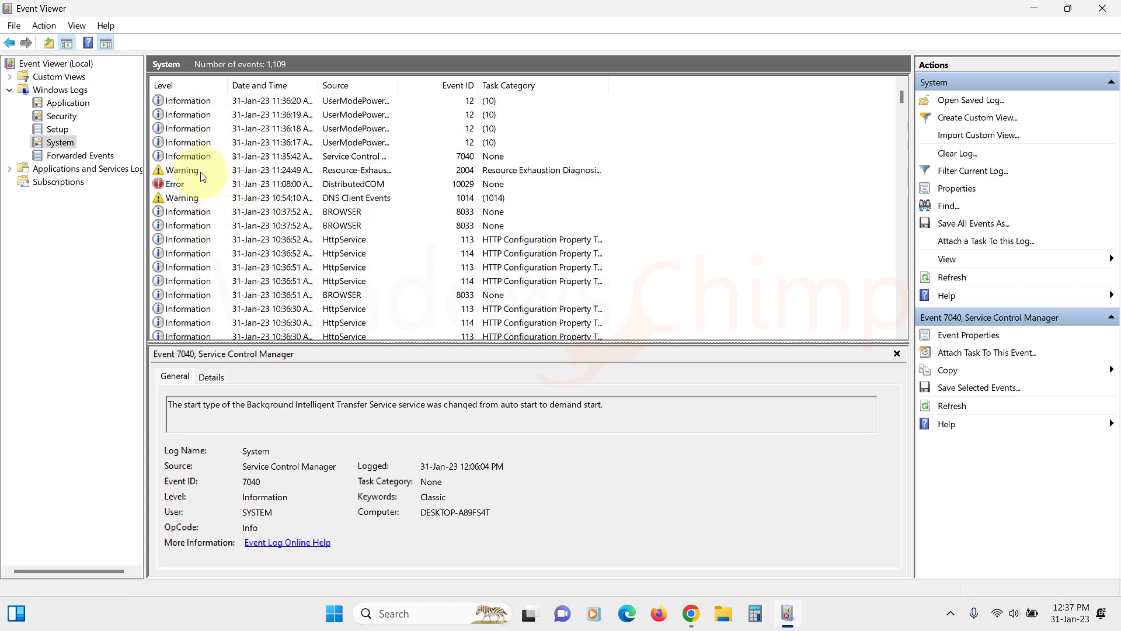
pyautogui.click(188, 142)
pyautogui.click(174, 169)
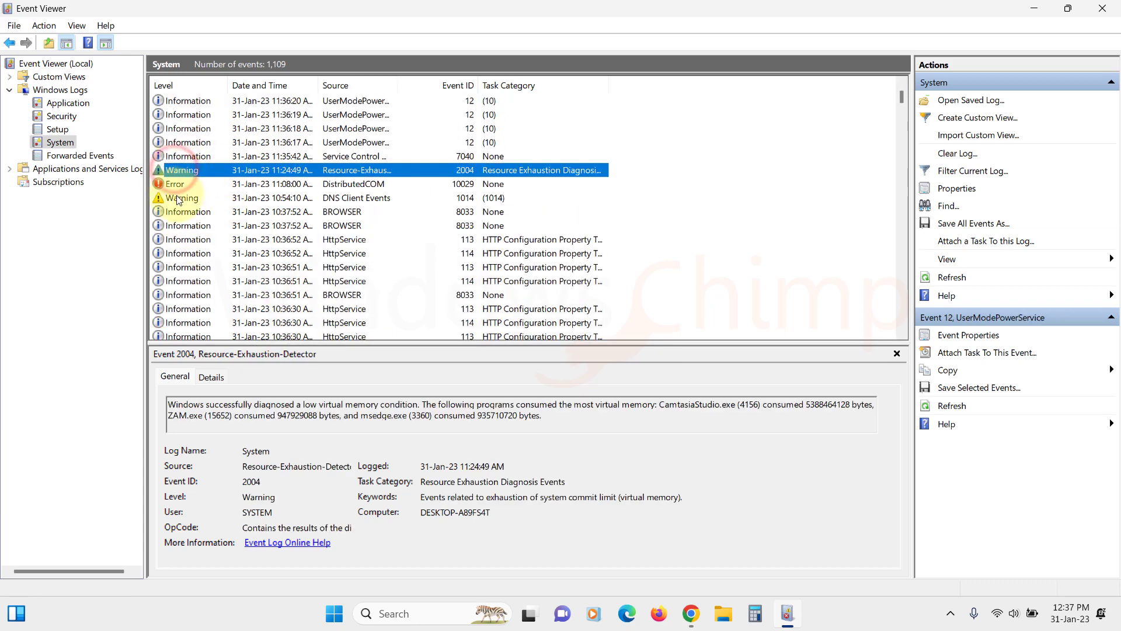
pyautogui.click(174, 183)
pyautogui.scroll(-6, 207, 295)
pyautogui.scroll(-5, 211, 298)
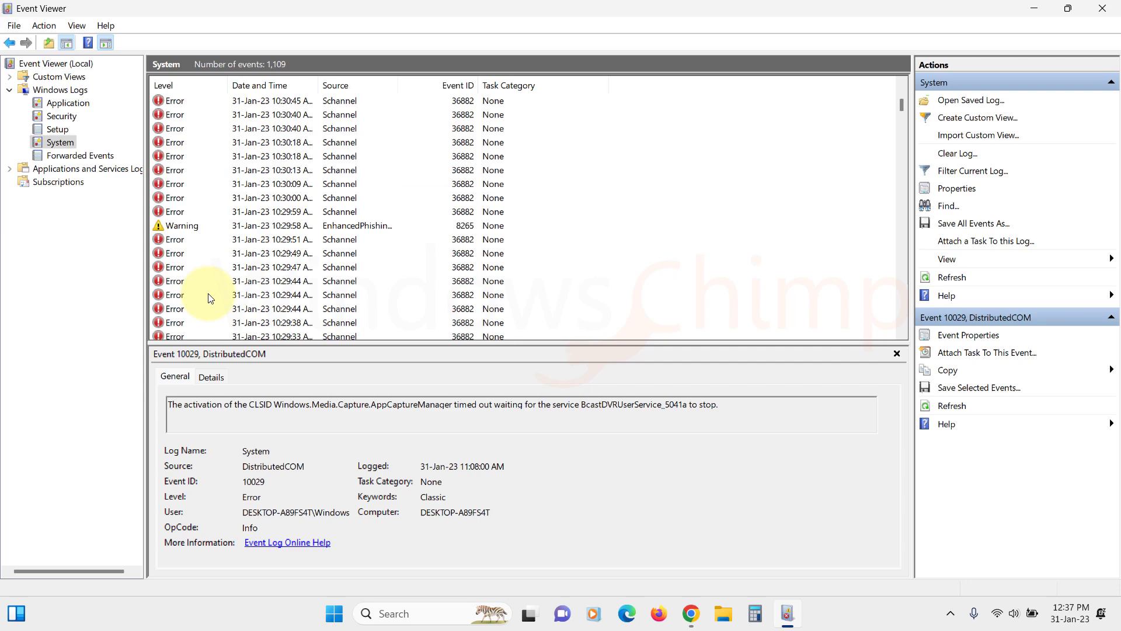
pyautogui.scroll(12, 245, 274)
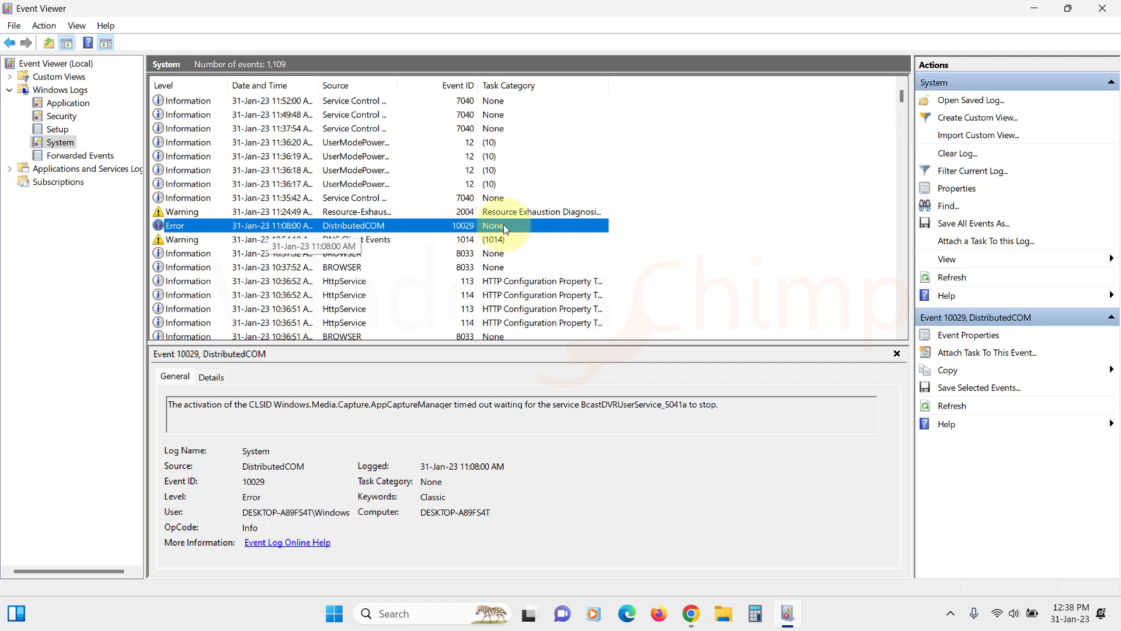
pyautogui.doubleClick(183, 227)
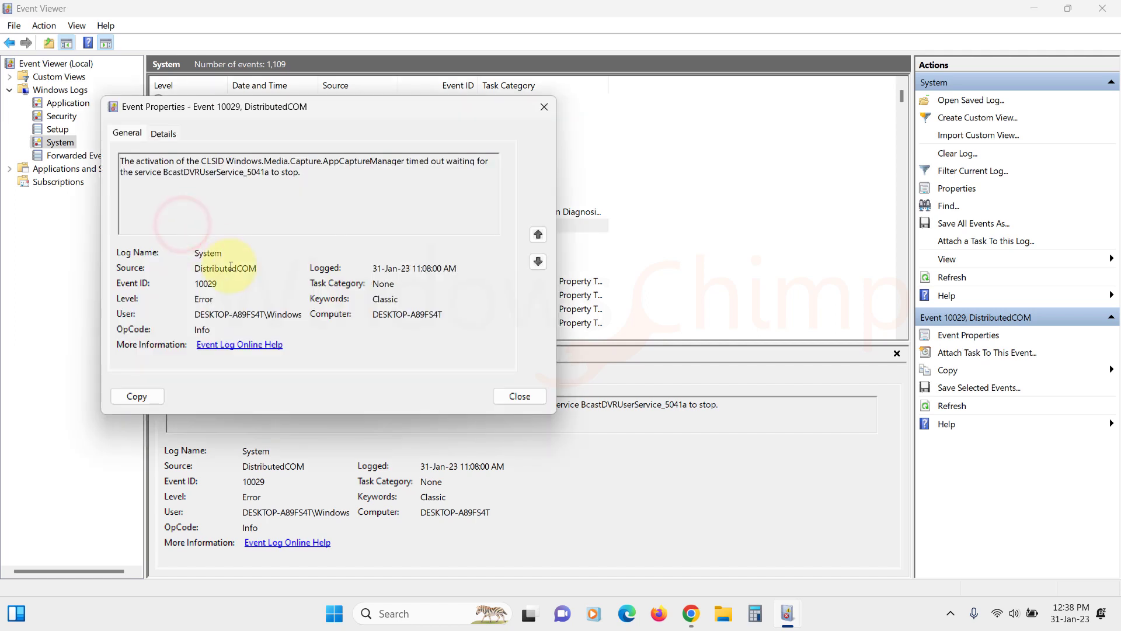
pyautogui.click(513, 396)
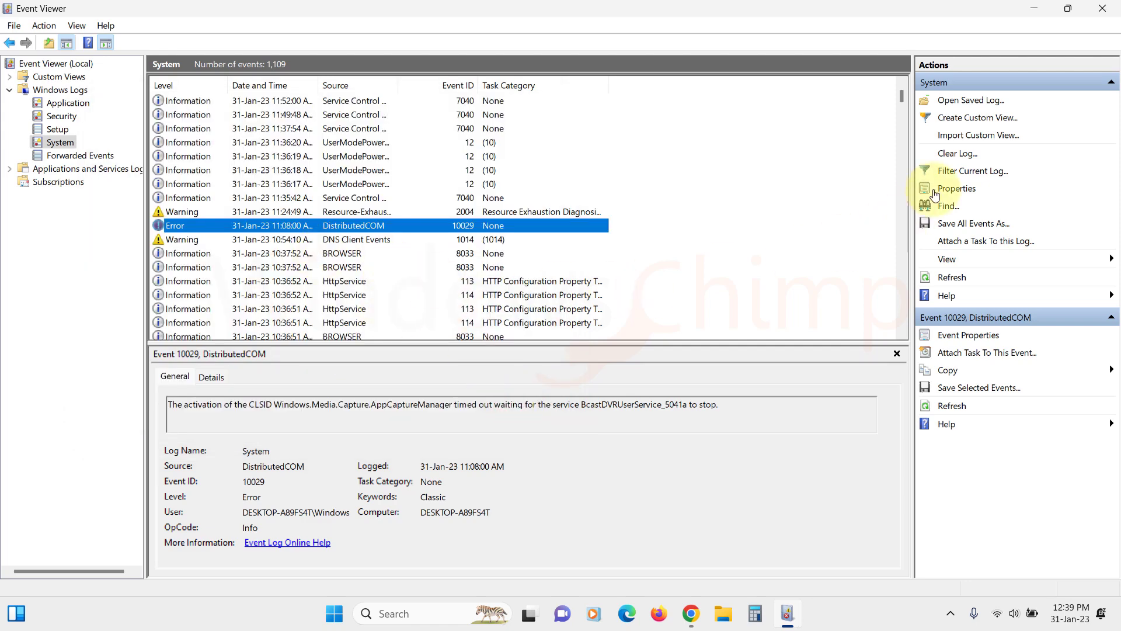
# - Create a custom view filtering Critical and Error events from the System log, any time
pyautogui.click(968, 119)
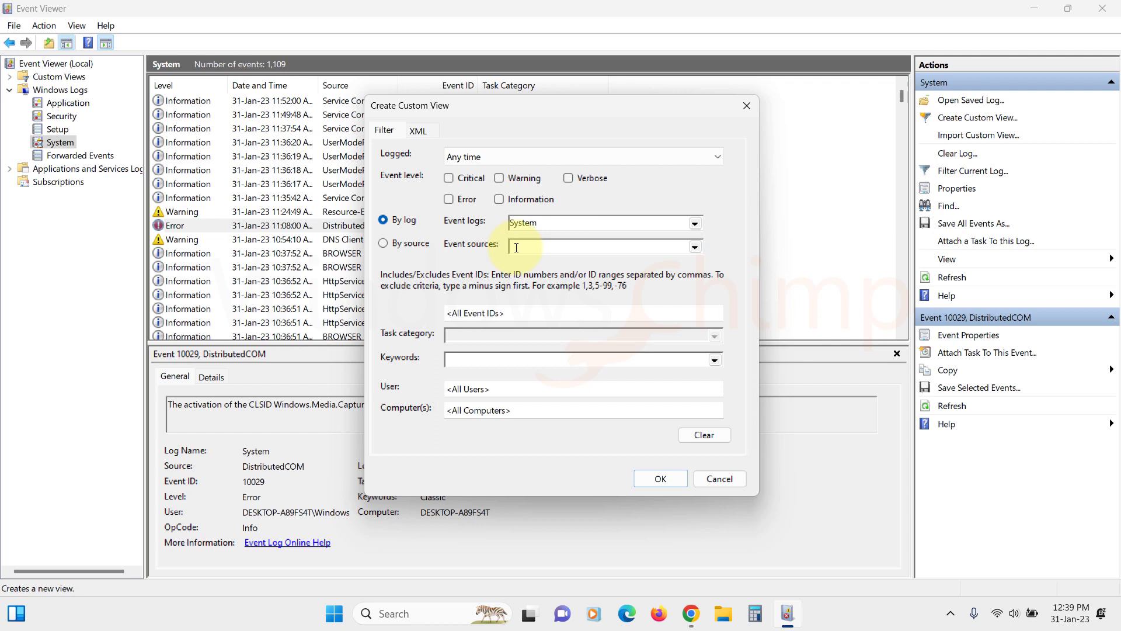
pyautogui.click(497, 155)
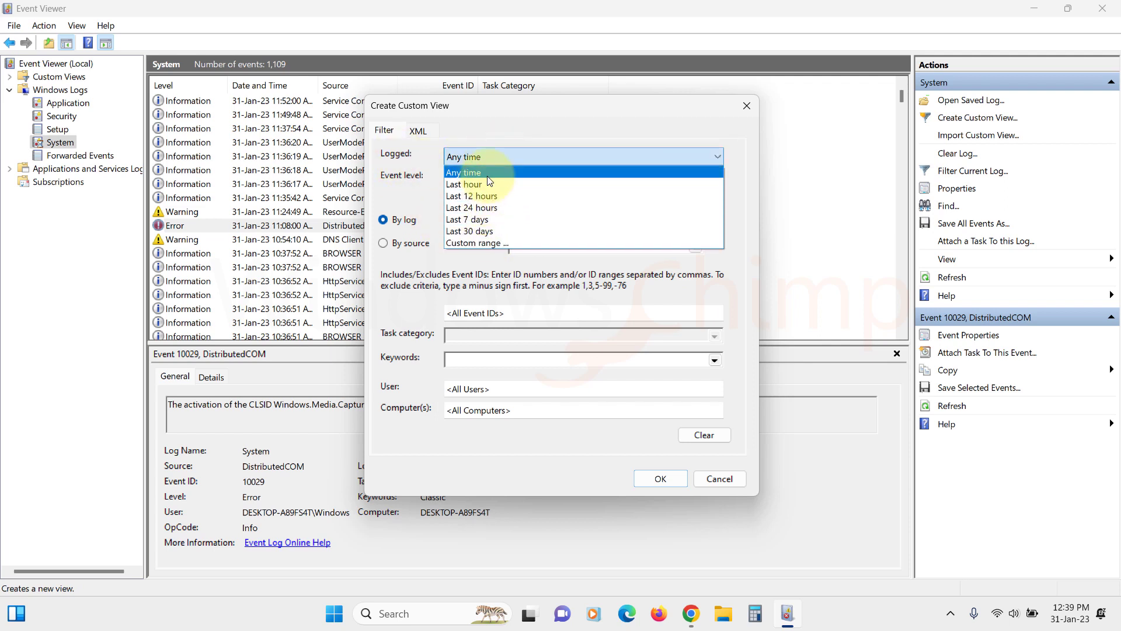
pyautogui.click(430, 196)
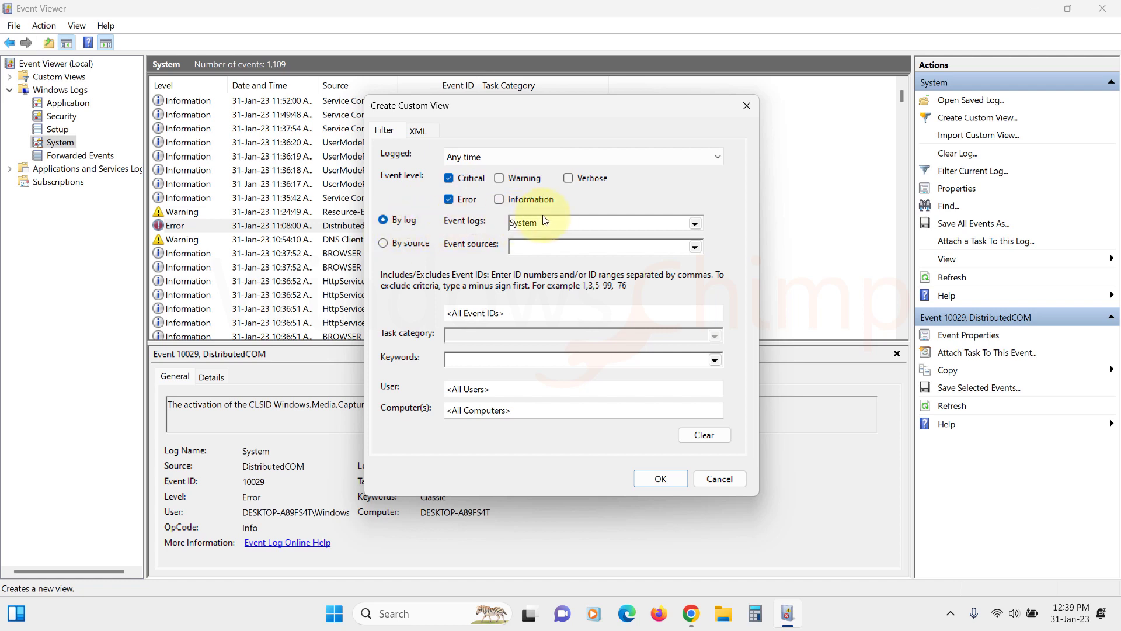
pyautogui.click(695, 223)
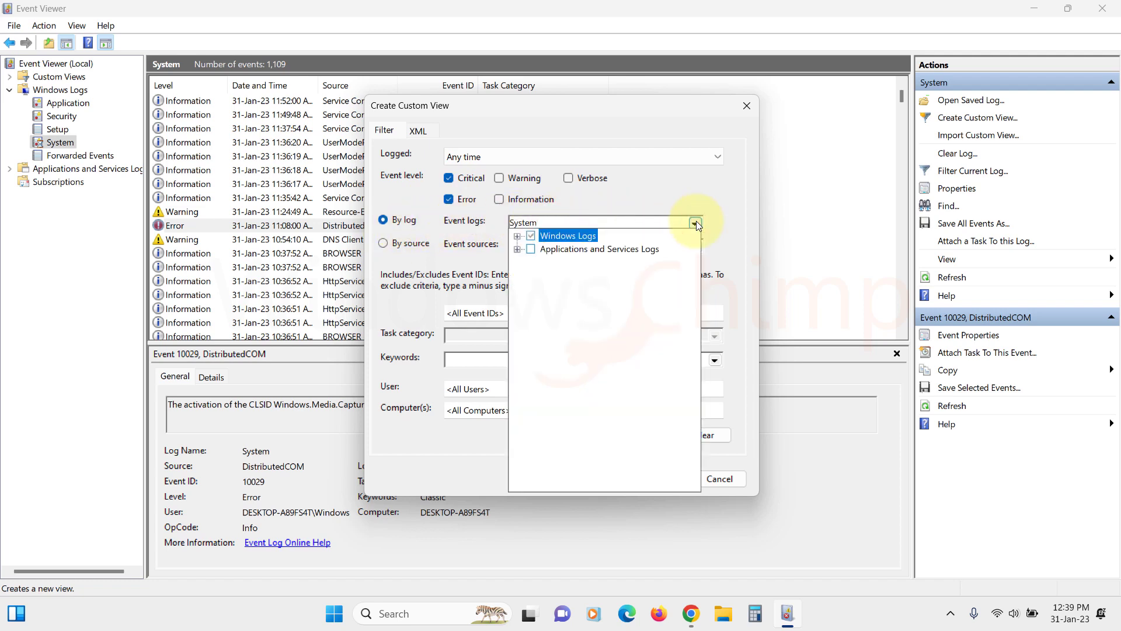
pyautogui.click(696, 220)
pyautogui.click(695, 245)
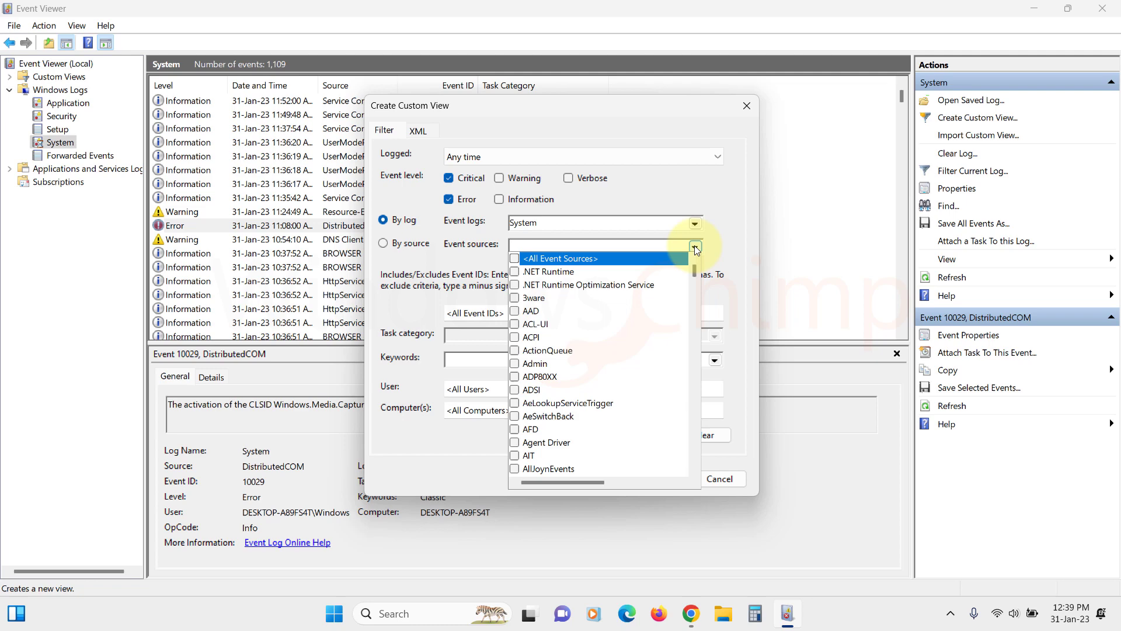
pyautogui.click(695, 246)
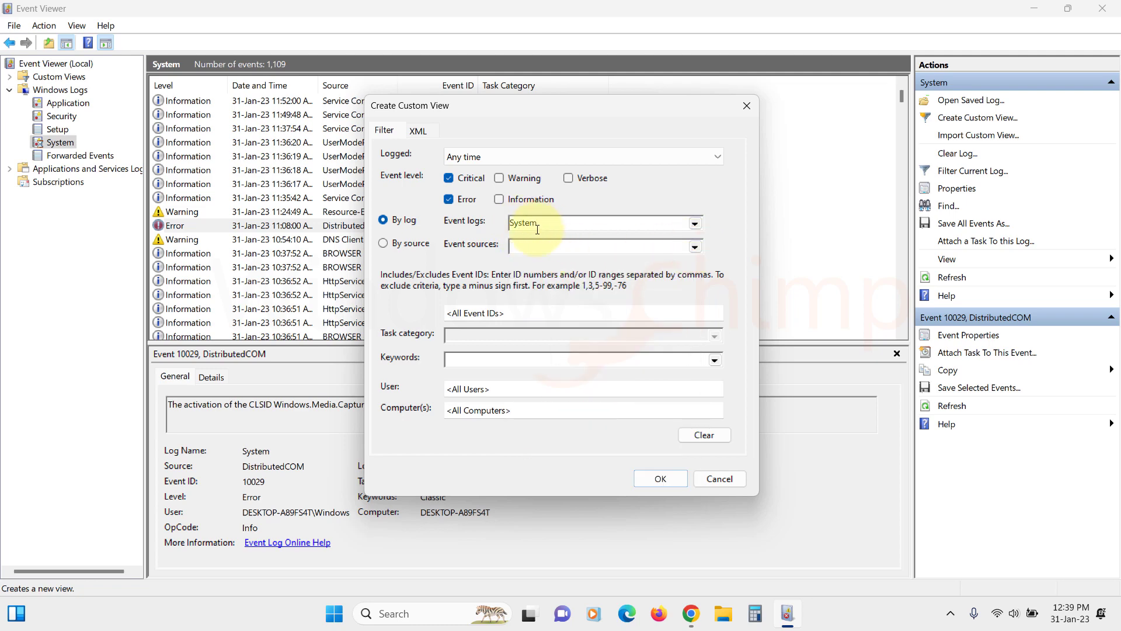
pyautogui.click(658, 480)
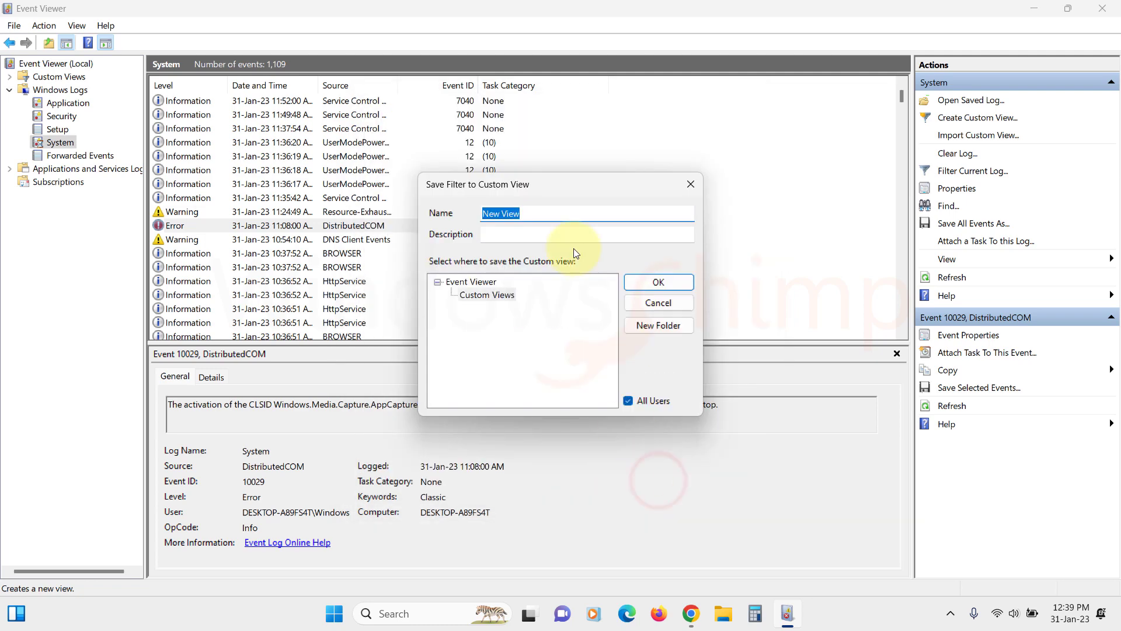
# - Save the custom view as 'Errors' and review its 113 events, including Schannel 36882 errors
pyautogui.write('Errors')
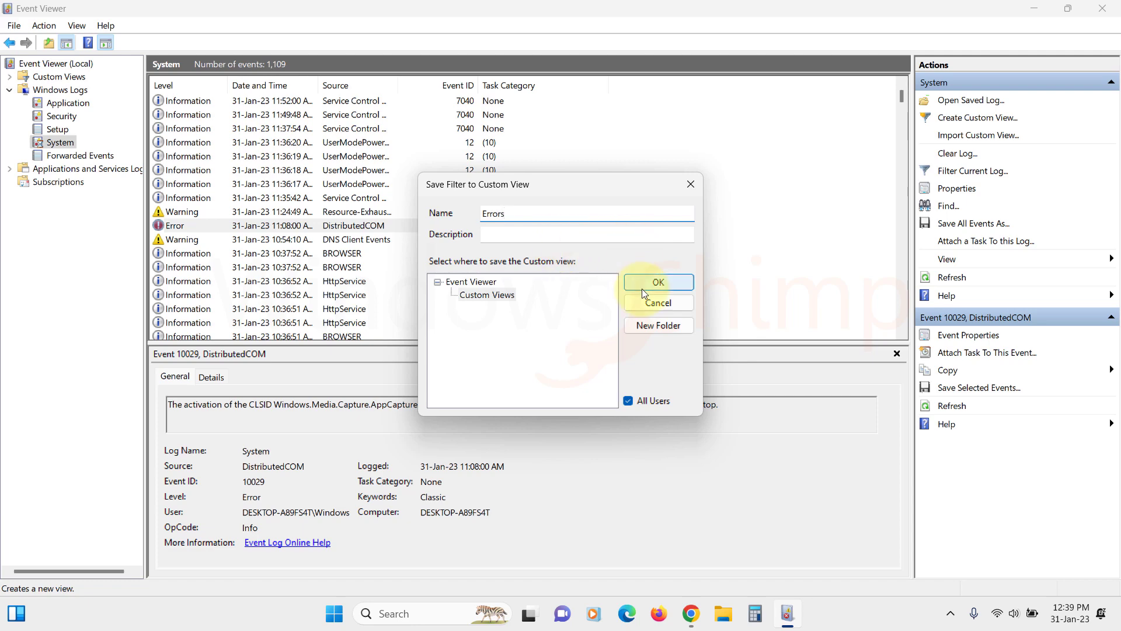
pyautogui.click(645, 286)
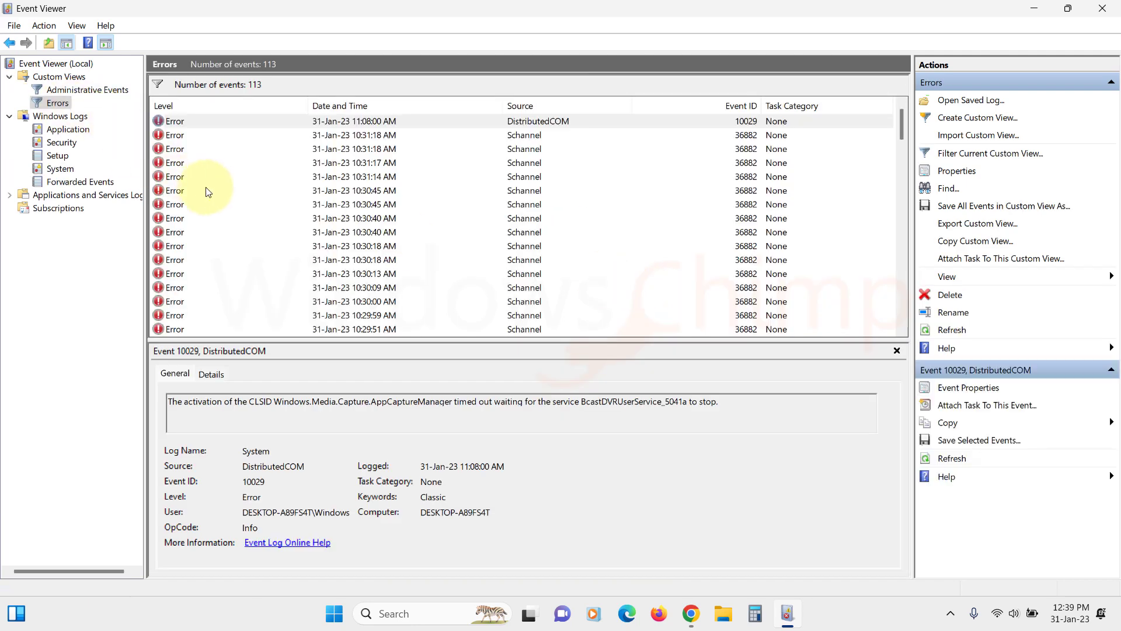
pyautogui.click(905, 295)
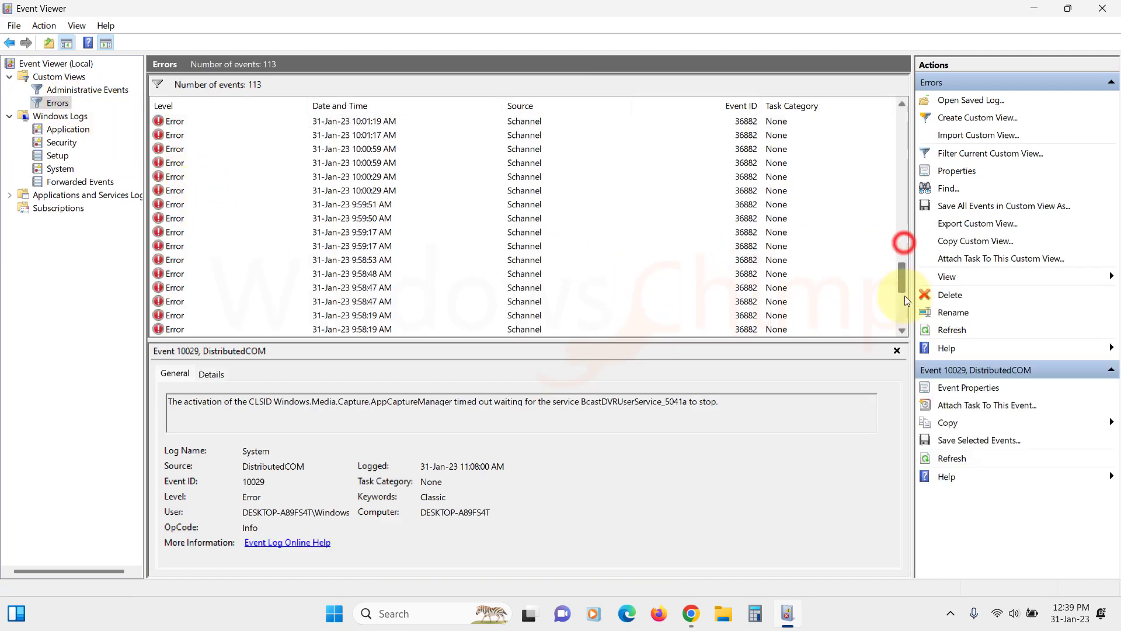
pyautogui.scroll(15, 195, 143)
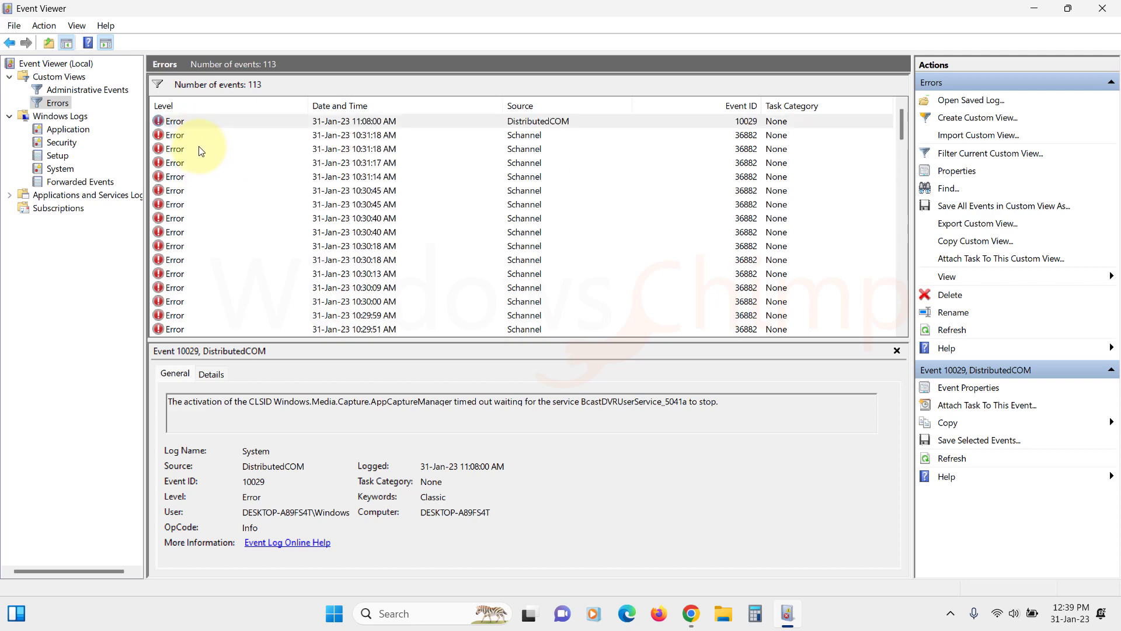
pyautogui.click(174, 137)
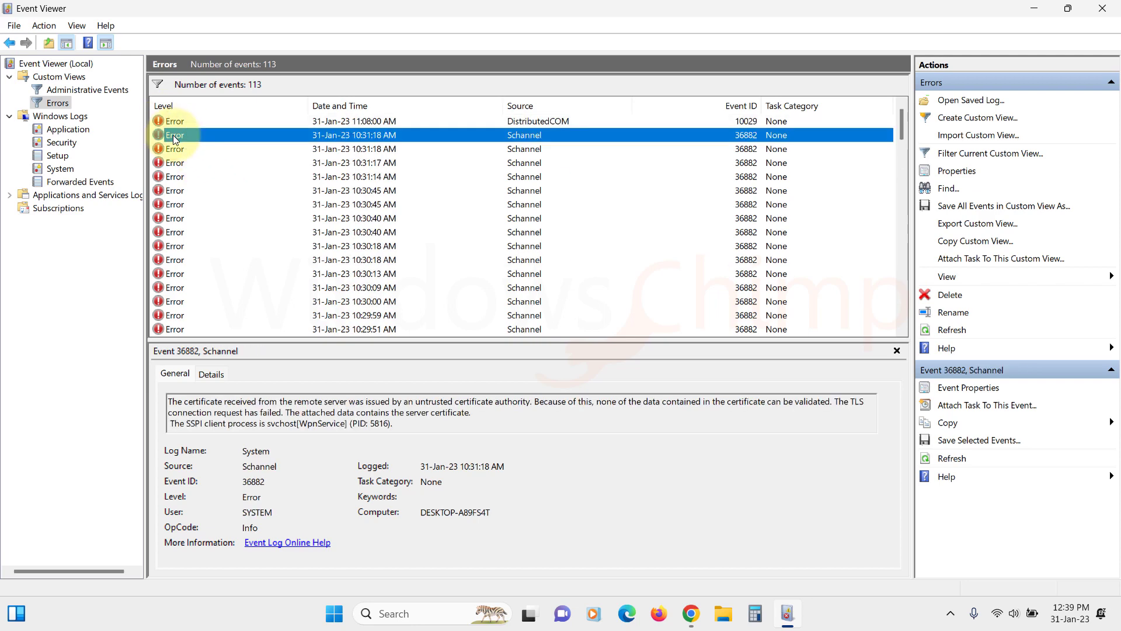
pyautogui.click(174, 163)
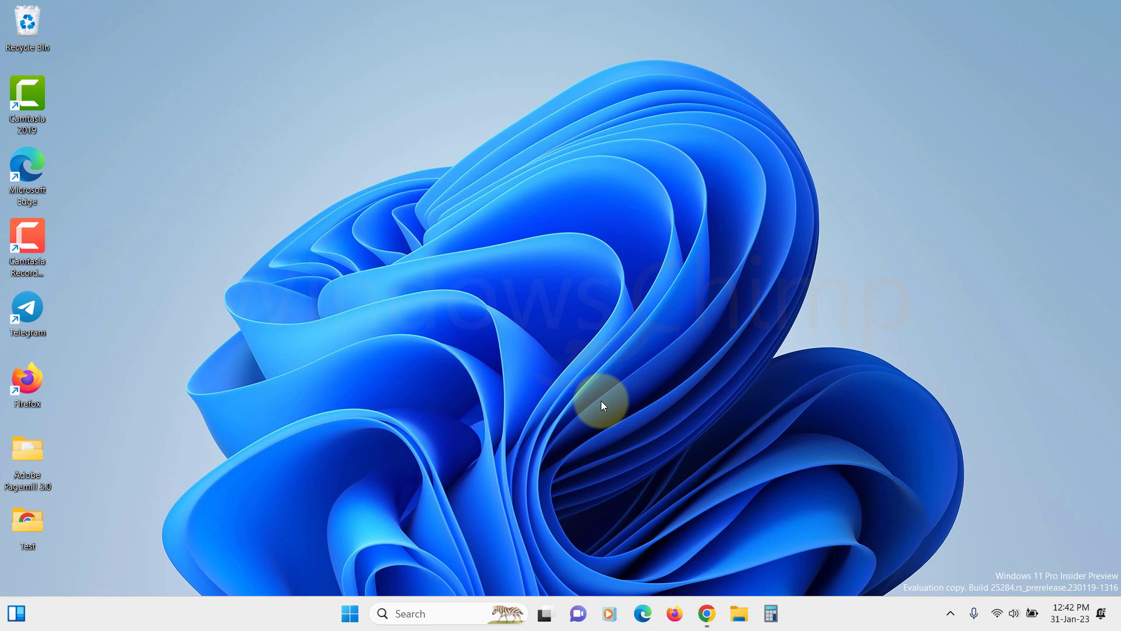
# - Search the Start menu for 'relia' to find View reliability history
pyautogui.click(359, 620)
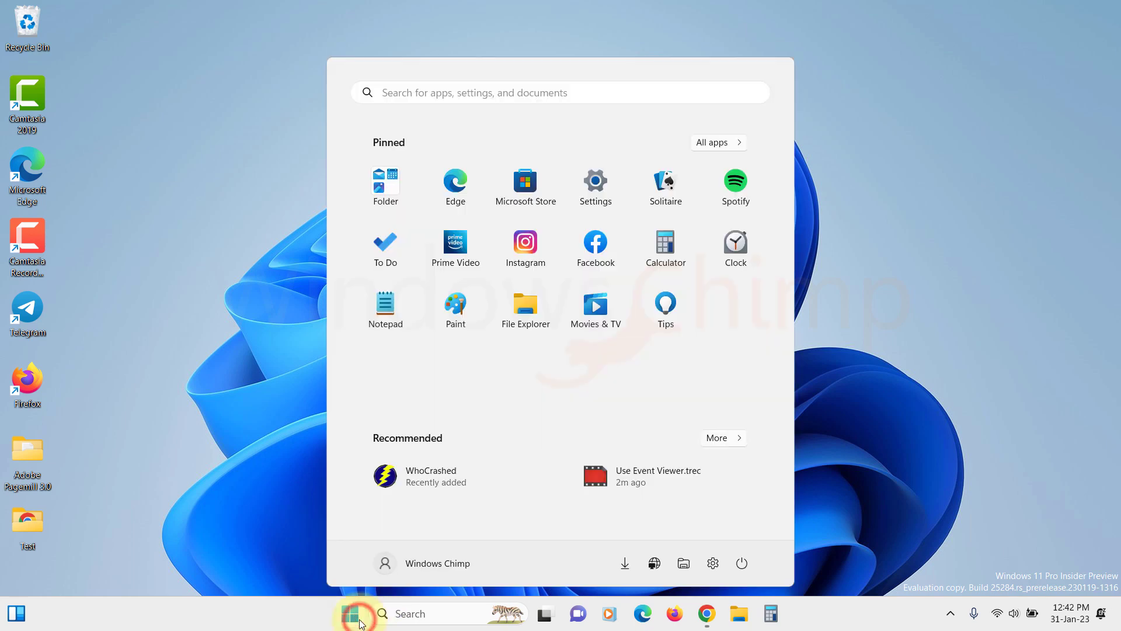
pyautogui.write('relia')
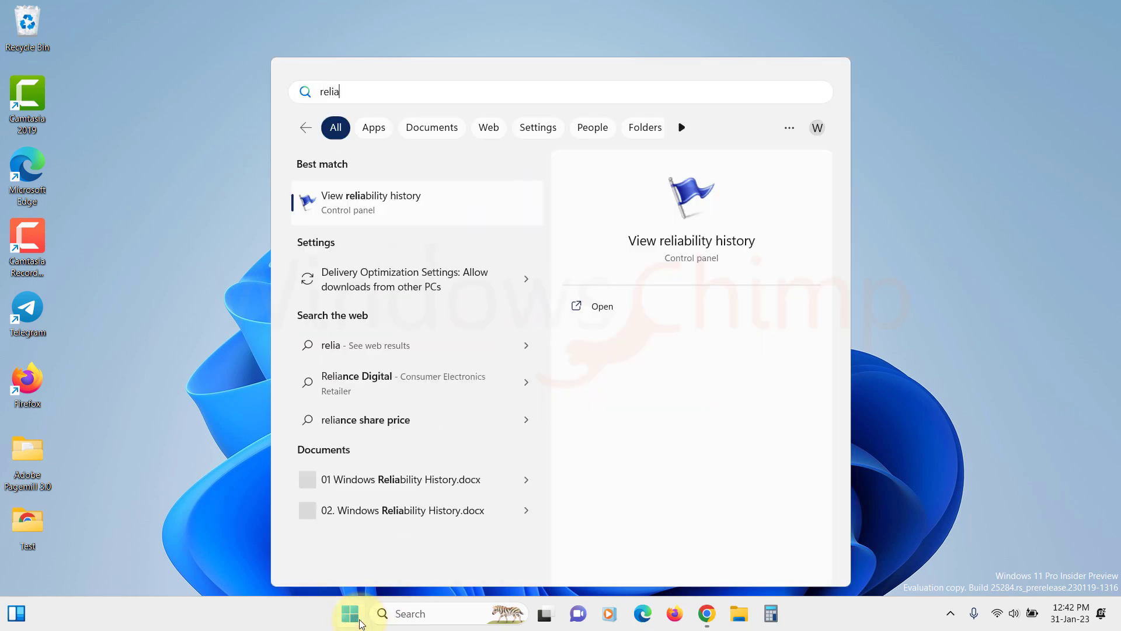
# - Open the reliability history, check 30-Jan and 31-Jan, and select the first Xbox Game Bar crash
pyautogui.click(352, 205)
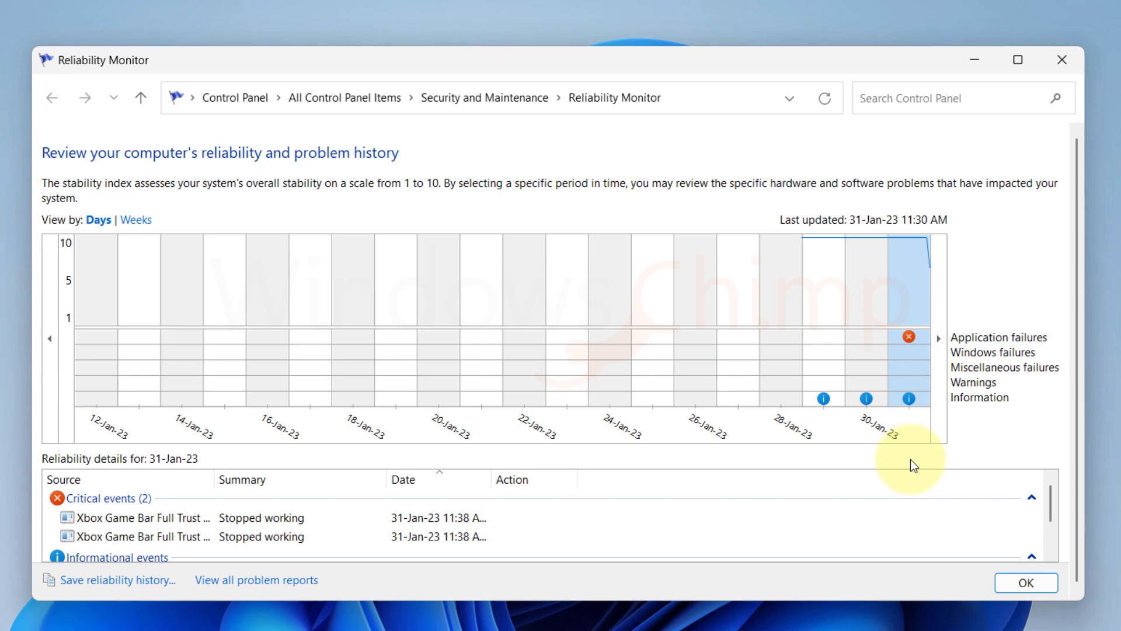
pyautogui.click(911, 387)
pyautogui.click(862, 393)
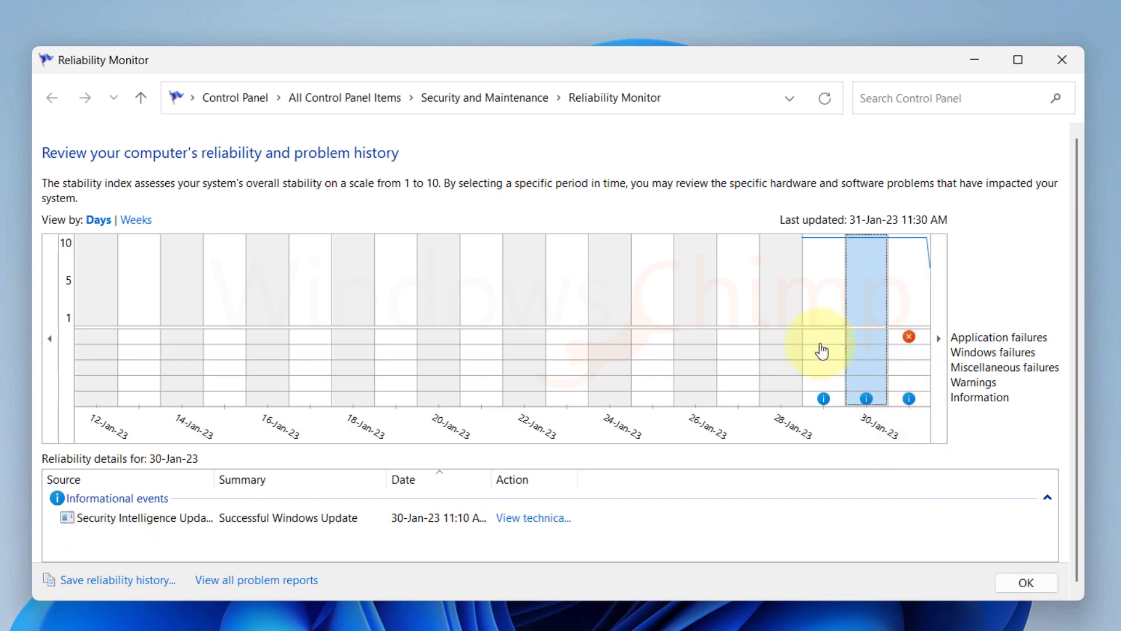
pyautogui.click(904, 342)
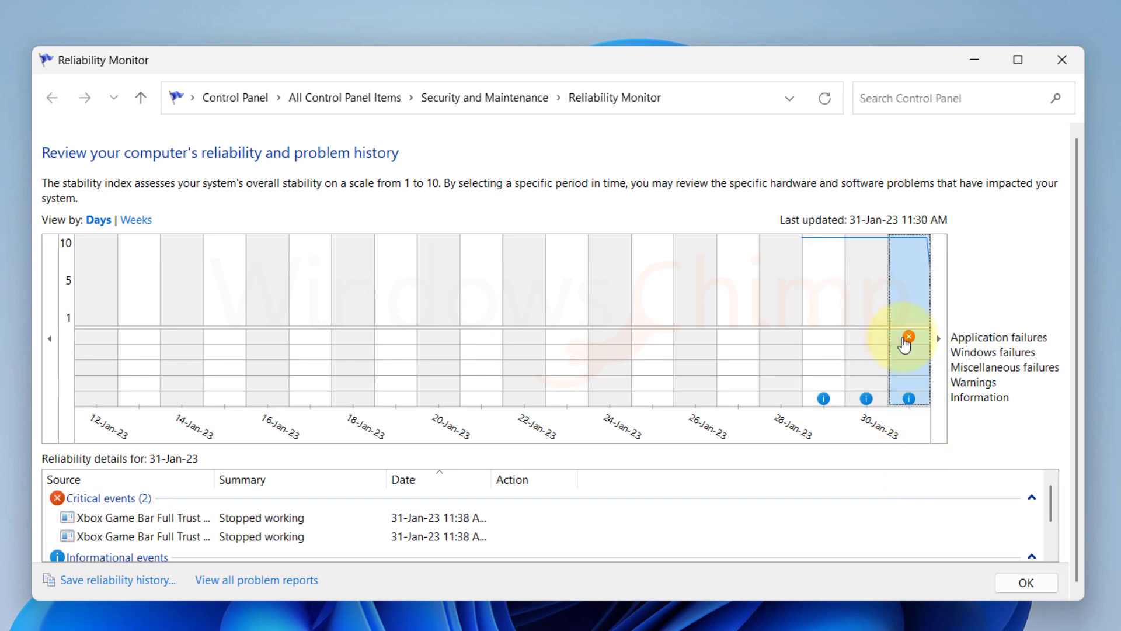
pyautogui.click(152, 518)
# - Open Problem Details for the Xbox Game Bar crash and select its Package Full Name value
pyautogui.doubleClick(167, 519)
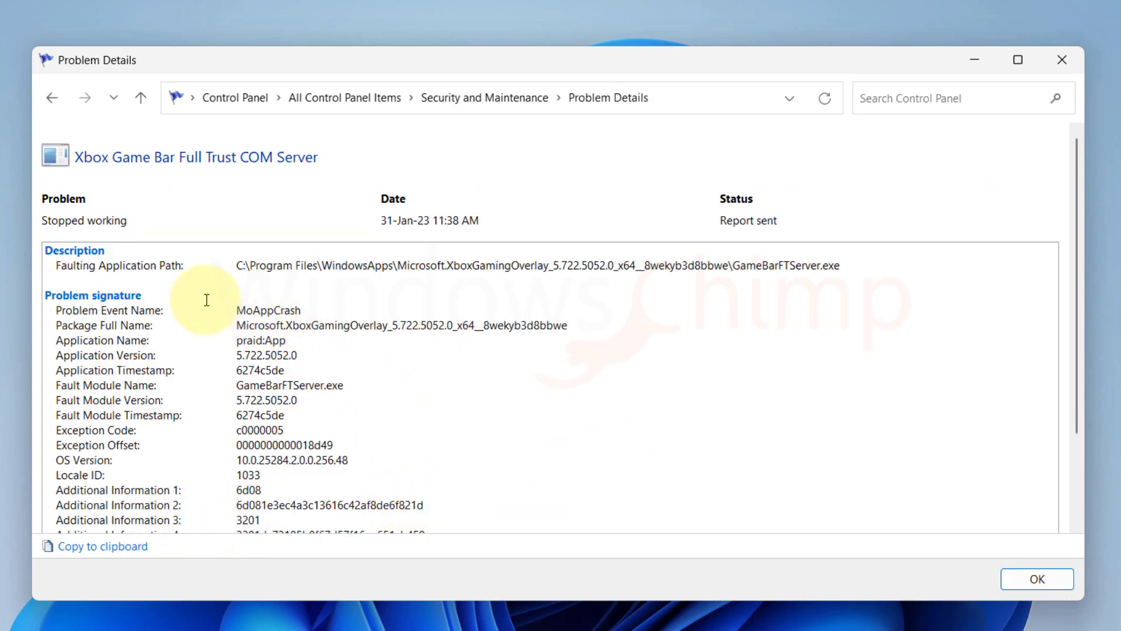
pyautogui.moveTo(246, 324); pyautogui.dragTo(608, 318)
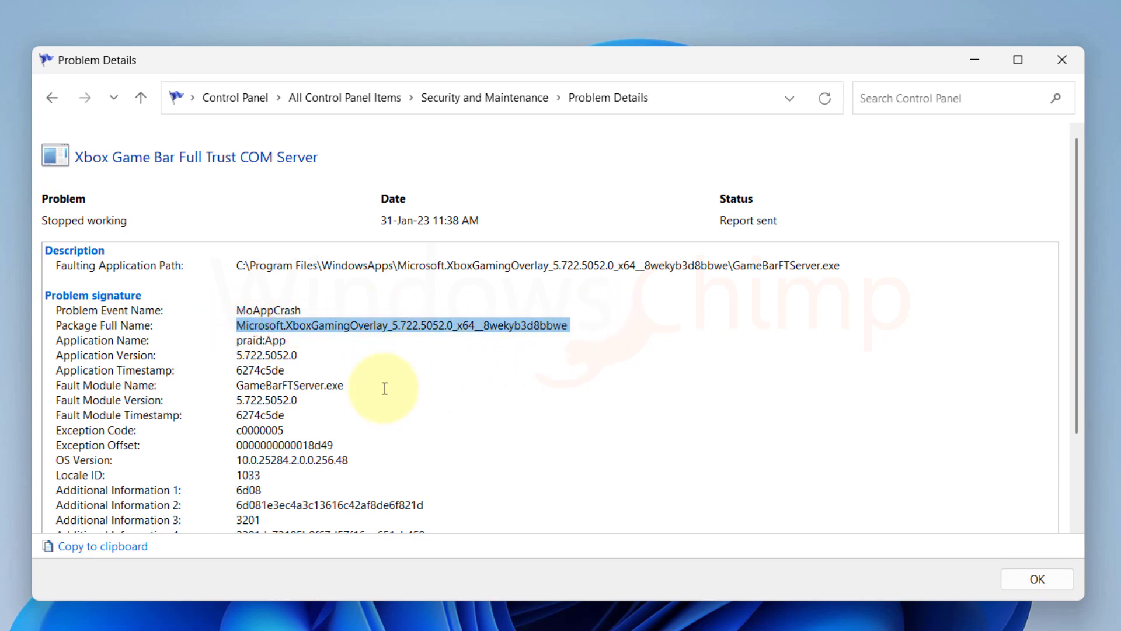
# - Return to the stability chart and review the 30-Jan-23 and 29-Jan-23 events
pyautogui.click(57, 100)
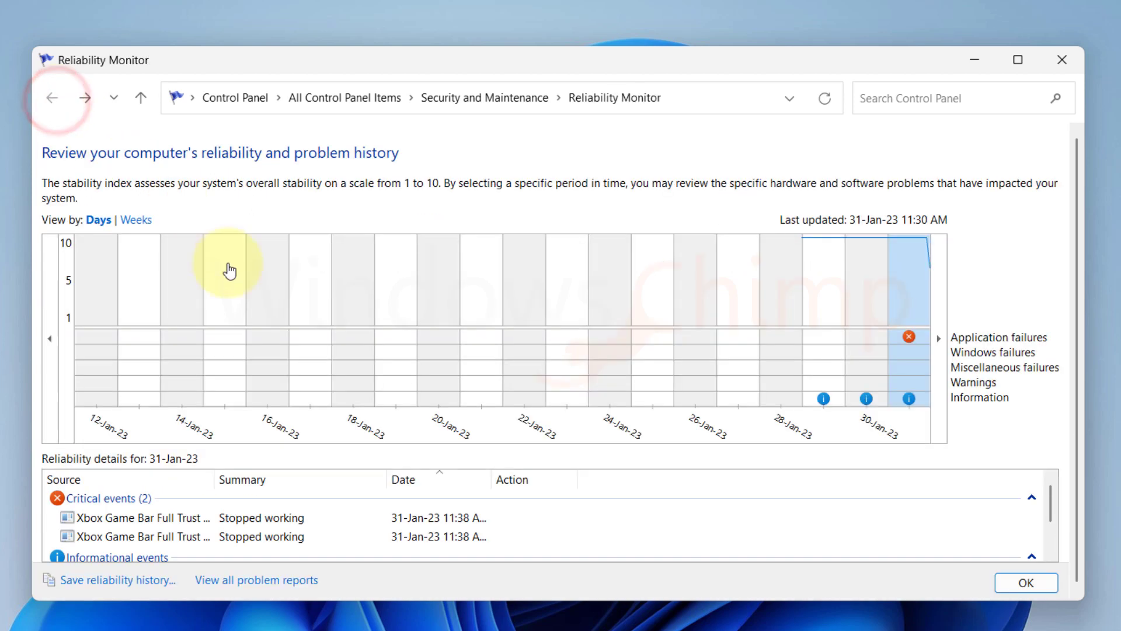
pyautogui.click(873, 390)
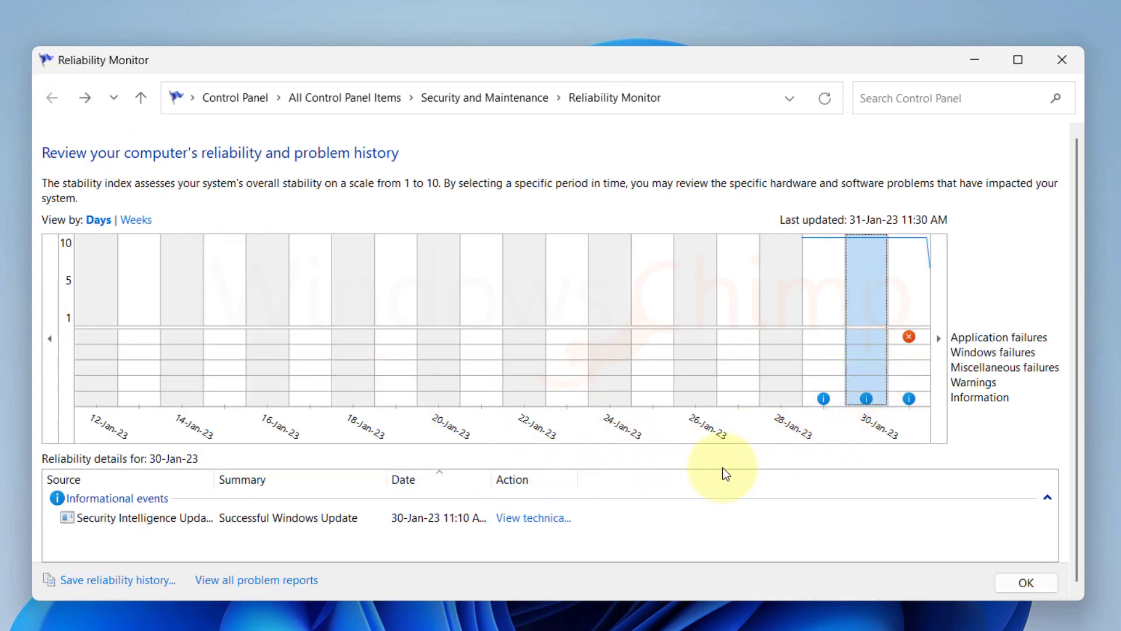
pyautogui.click(828, 349)
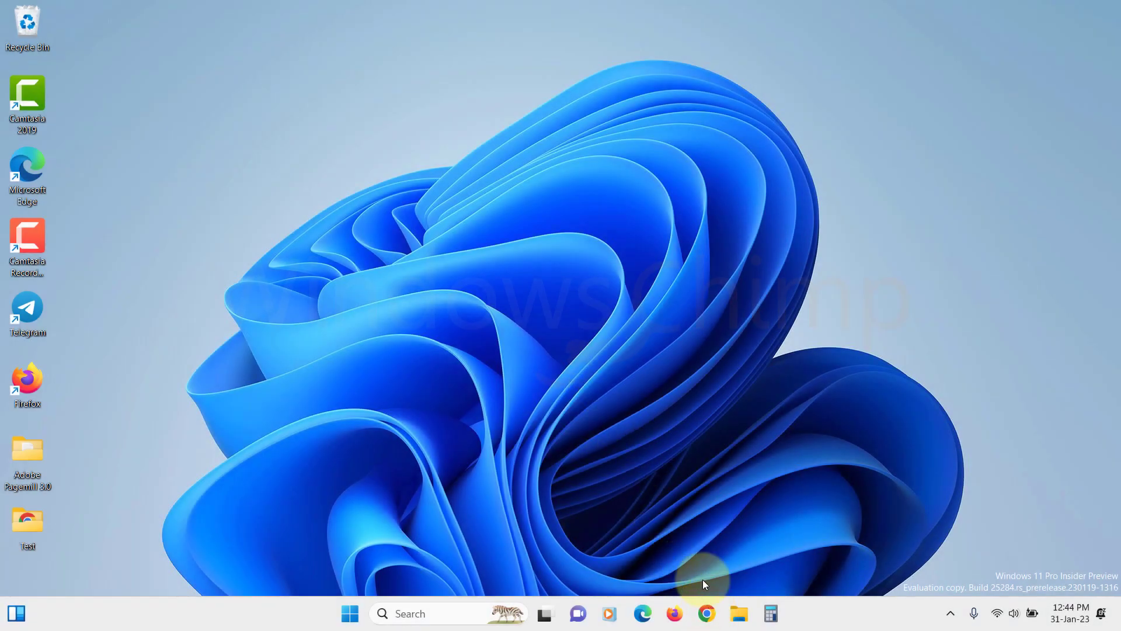
# - Search 'who crashed' and reach Resplendence's free downloads page to download WhoCrashed
pyautogui.click(707, 613)
pyautogui.write('who cras')
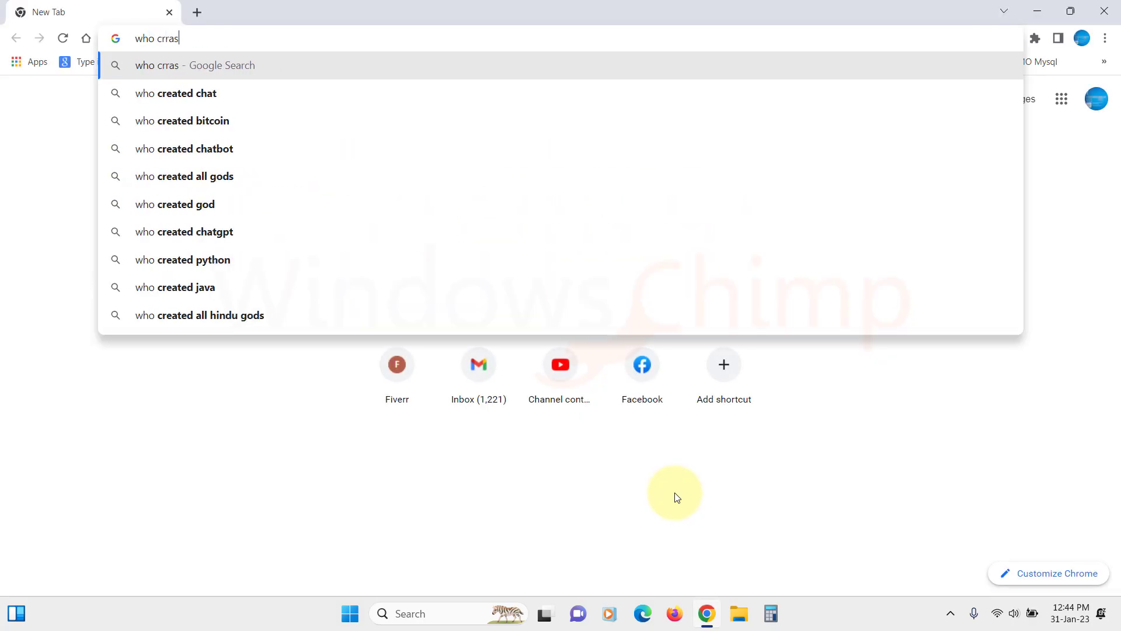
pyautogui.write('hed')
pyautogui.press('Return')
pyautogui.click(204, 242)
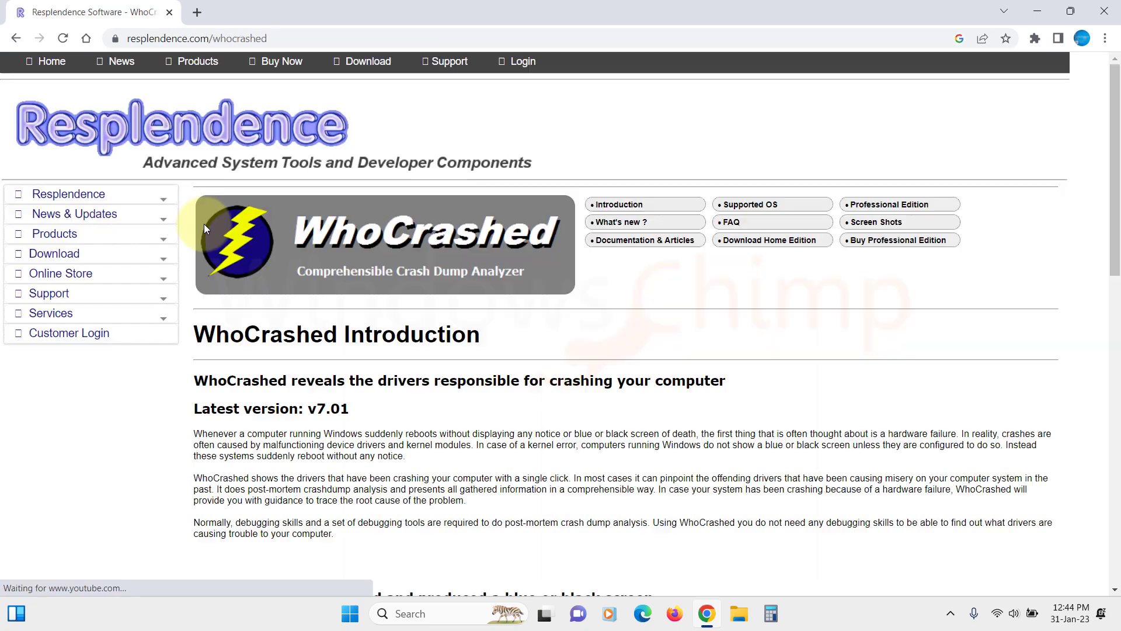
pyautogui.click(163, 288)
pyautogui.click(90, 321)
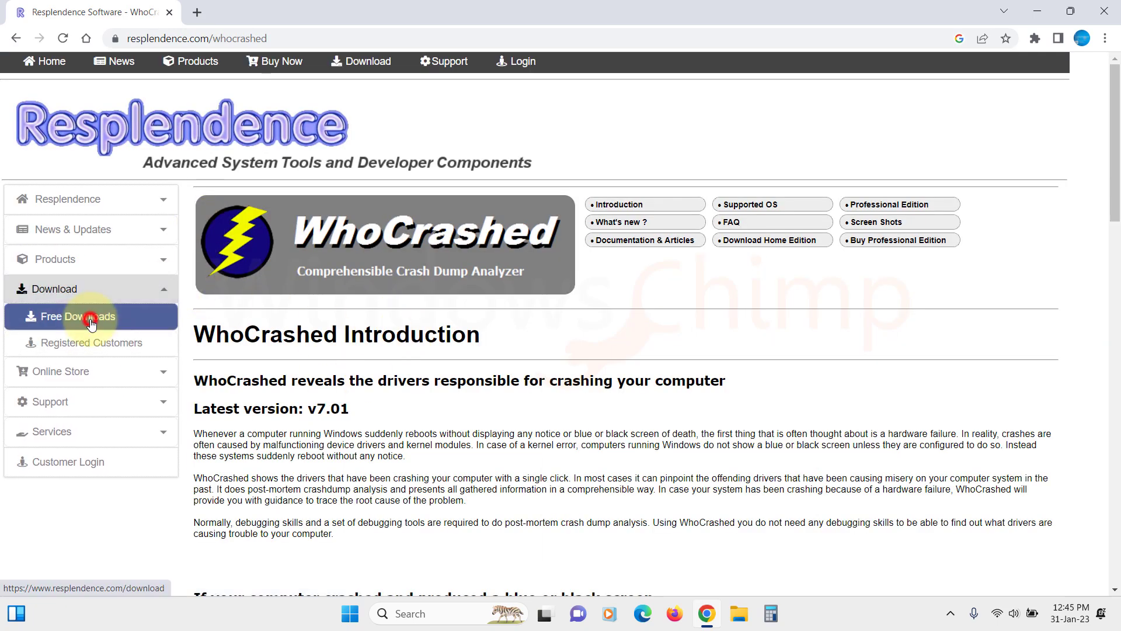
pyautogui.scroll(-5, 406, 345)
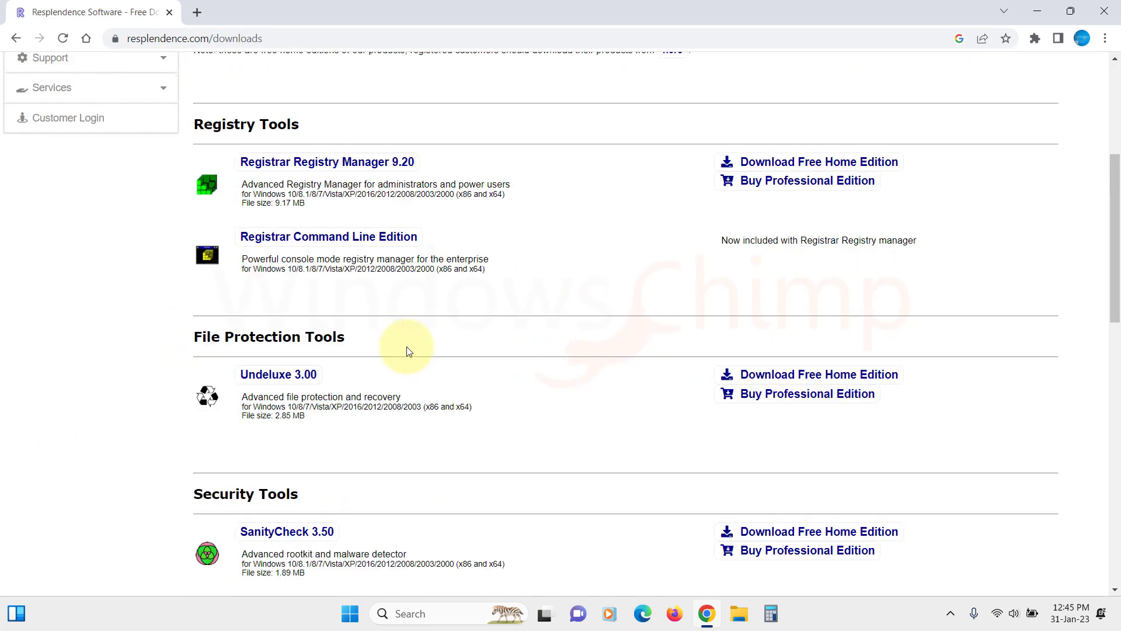
pyautogui.scroll(-3, 406, 346)
pyautogui.scroll(-5, 407, 346)
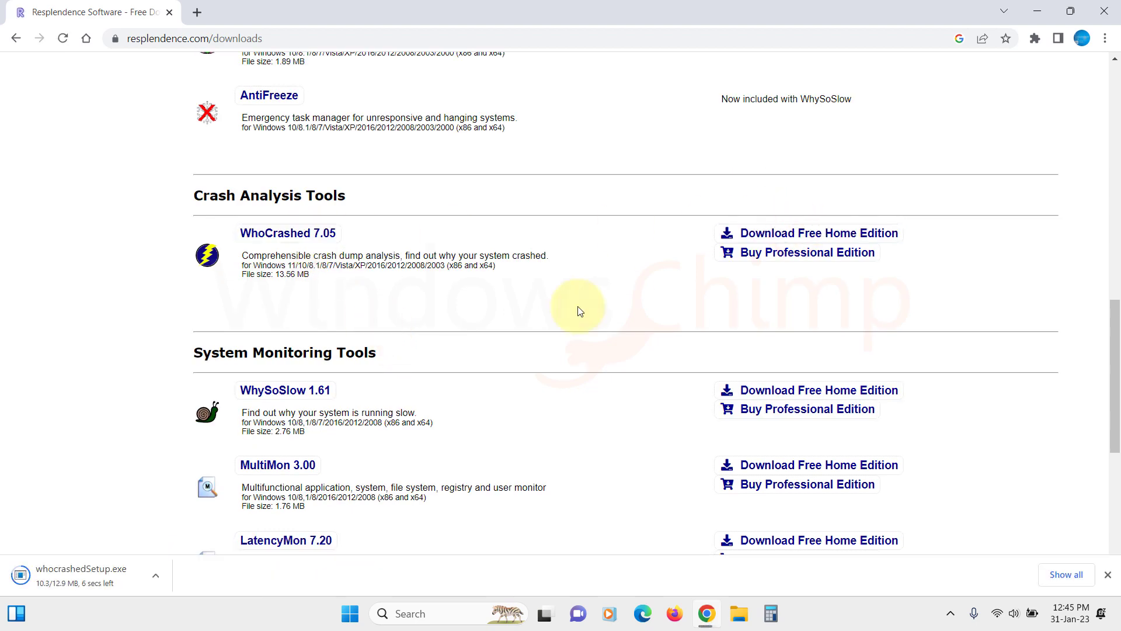
# - Run whocrashedSetup.exe, accept the license agreement and install WhoCrashed Home Edition
pyautogui.click(134, 581)
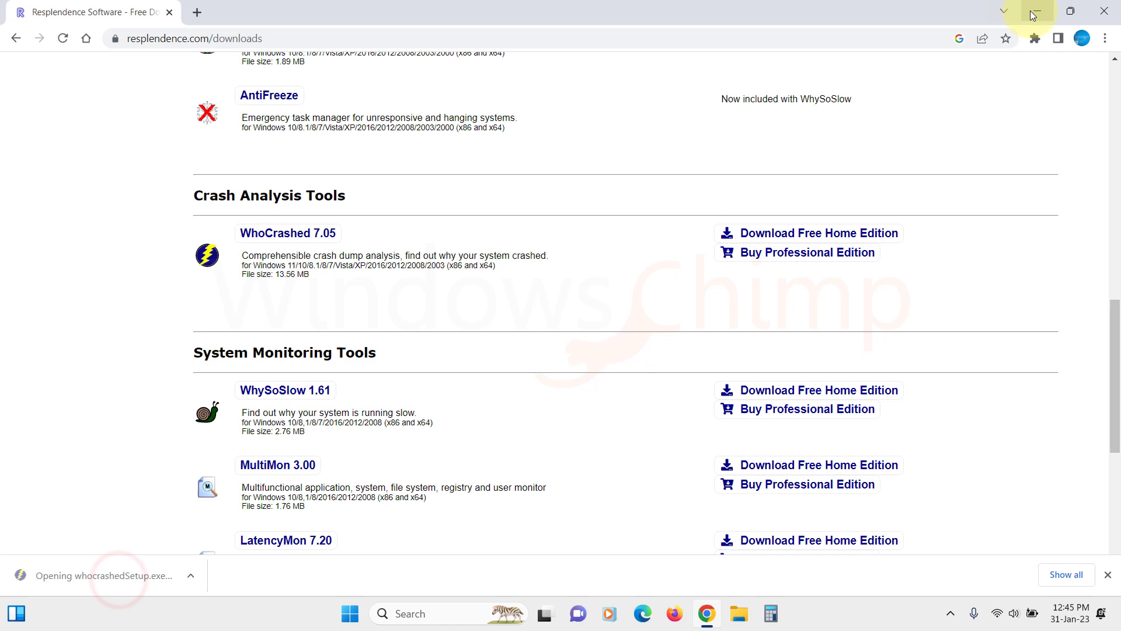
pyautogui.click(493, 430)
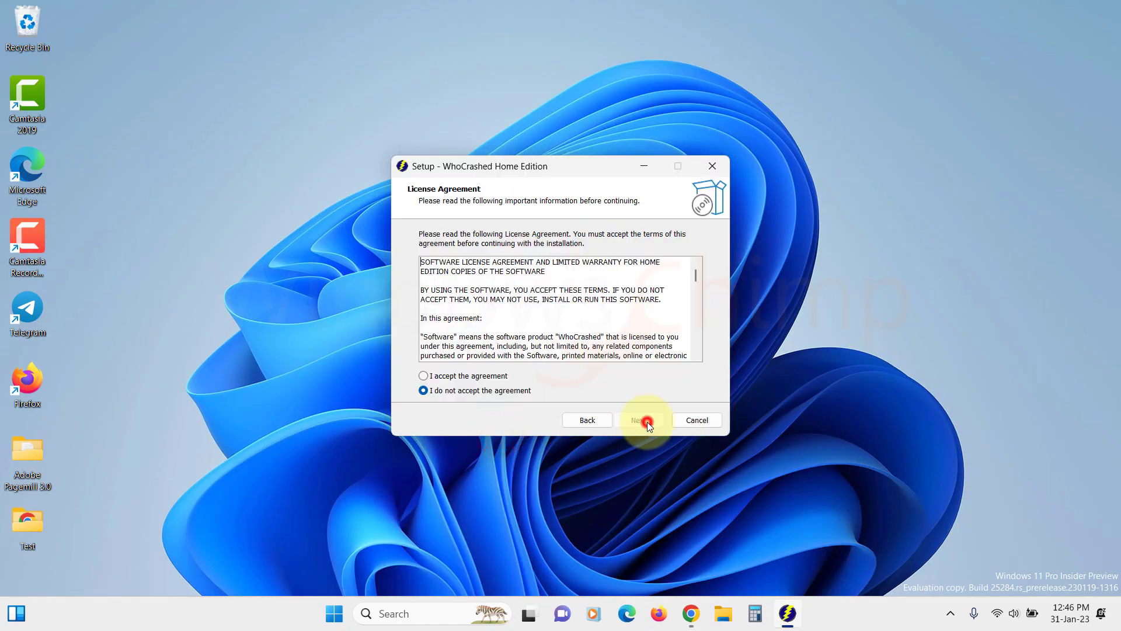
pyautogui.click(644, 420)
pyautogui.click(643, 419)
pyautogui.click(644, 419)
pyautogui.click(644, 419)
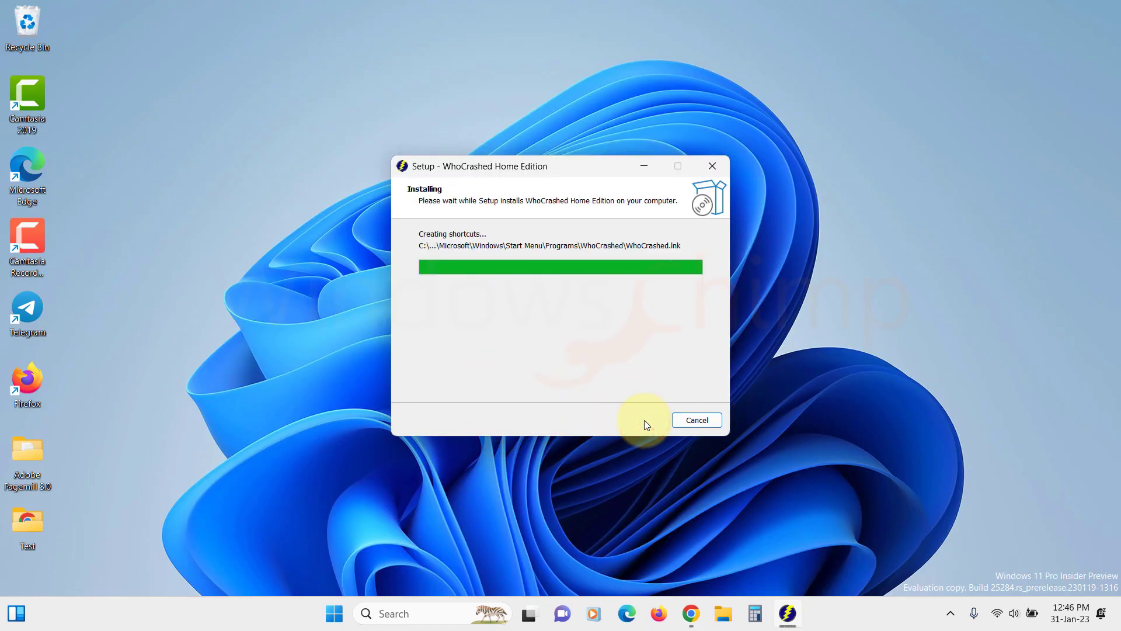
pyautogui.click(644, 420)
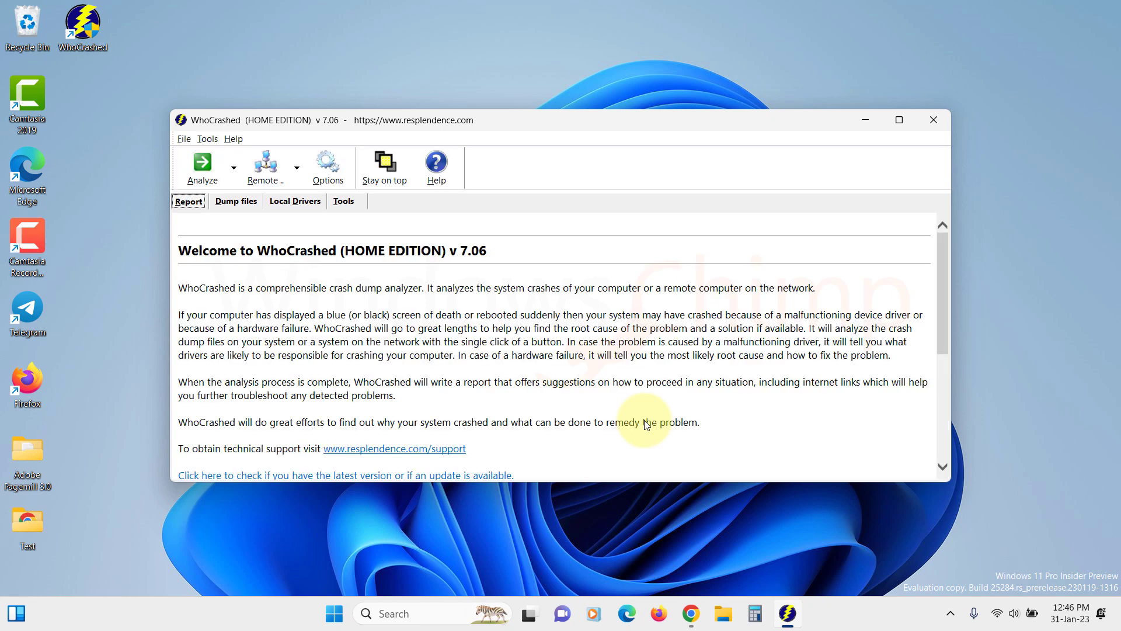
# - Analyze the C:\WINDOWS\MEMORY.DMP crash dump and dismiss the report-ready Confirm notice
pyautogui.click(203, 166)
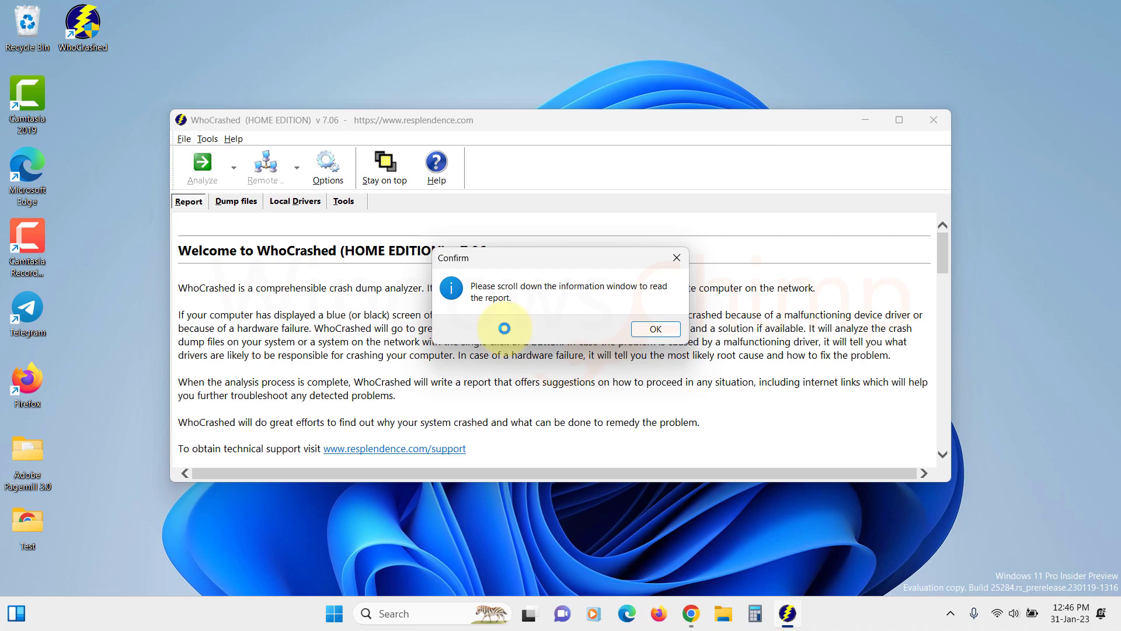
pyautogui.click(651, 331)
# - Maximize WhoCrashed and read the report down to the 07-Jan-23 dxgmms2.sys VIDEO_SCHEDULER_INTERNAL_ERROR and Conclusion
pyautogui.click(900, 119)
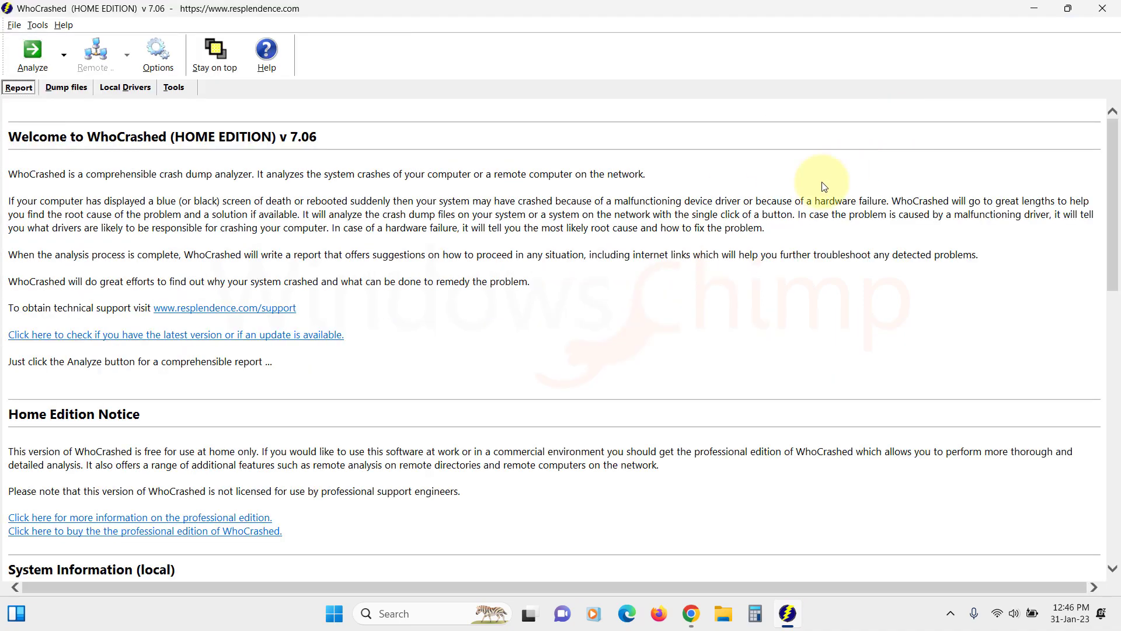
pyautogui.scroll(-7, 583, 308)
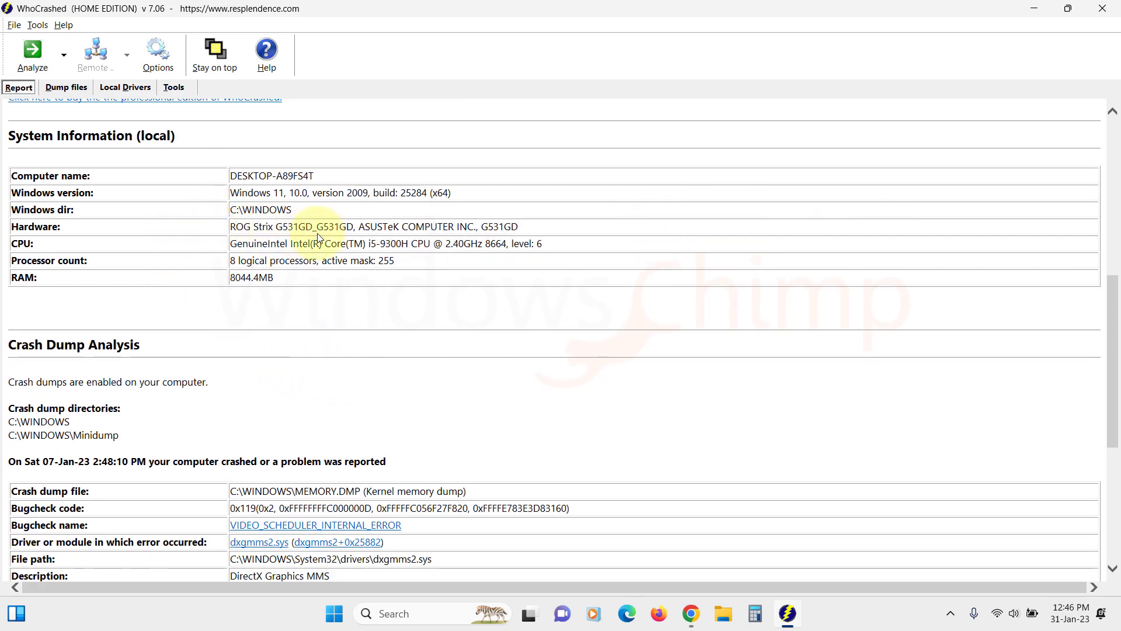
pyautogui.scroll(-4, 313, 339)
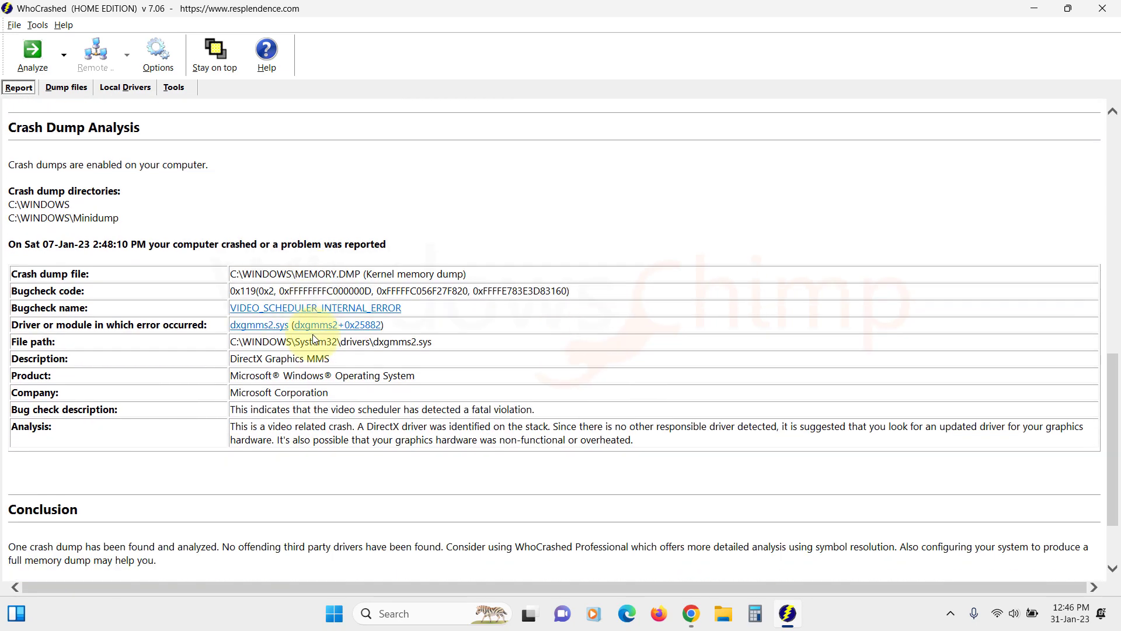
pyautogui.scroll(-1, 176, 287)
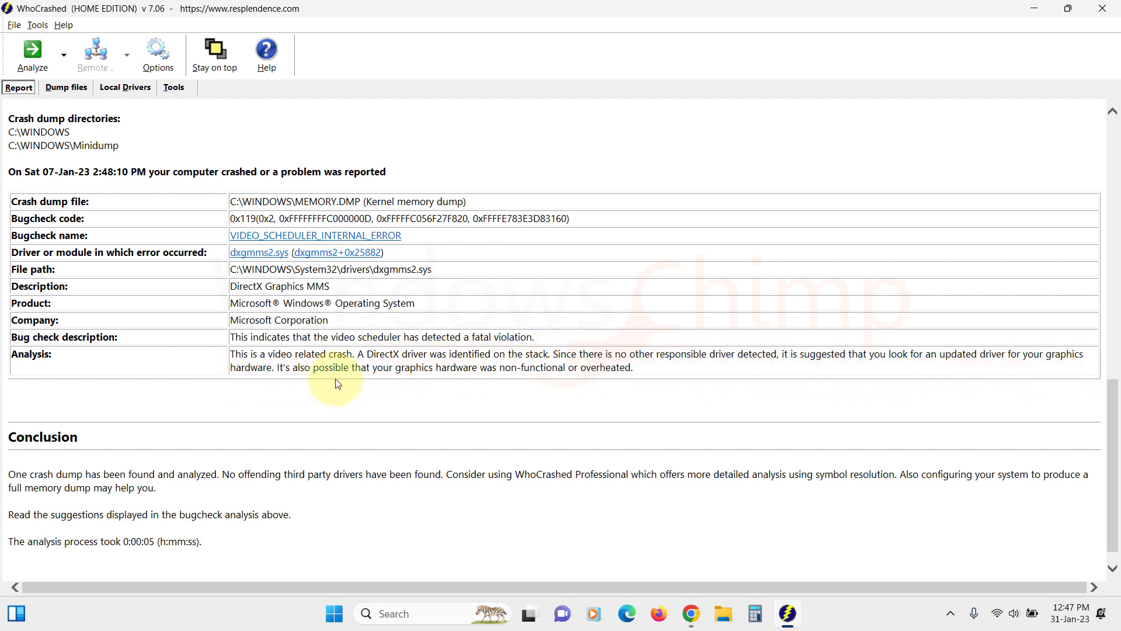
pyautogui.scroll(-1, 426, 425)
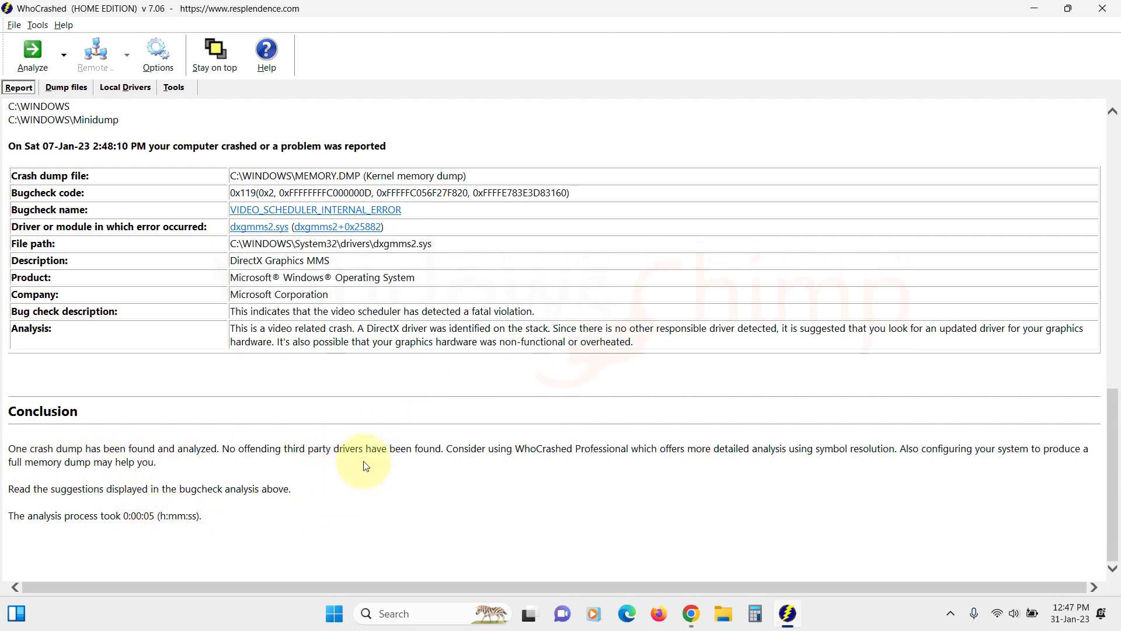
pyautogui.scroll(2, 366, 466)
pyautogui.scroll(-2, 366, 466)
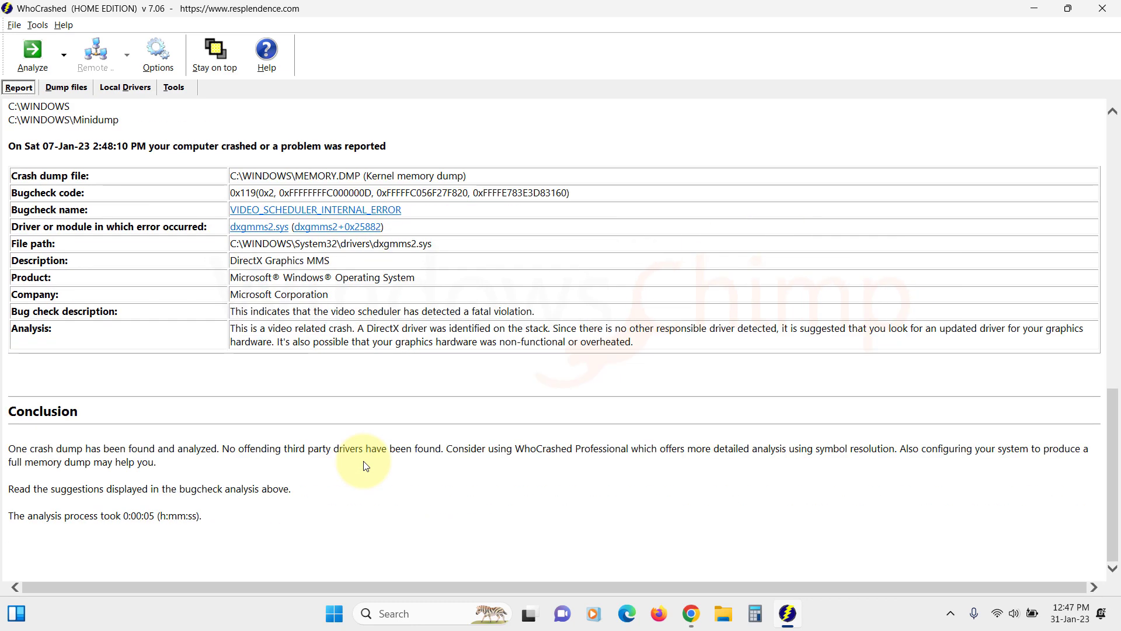